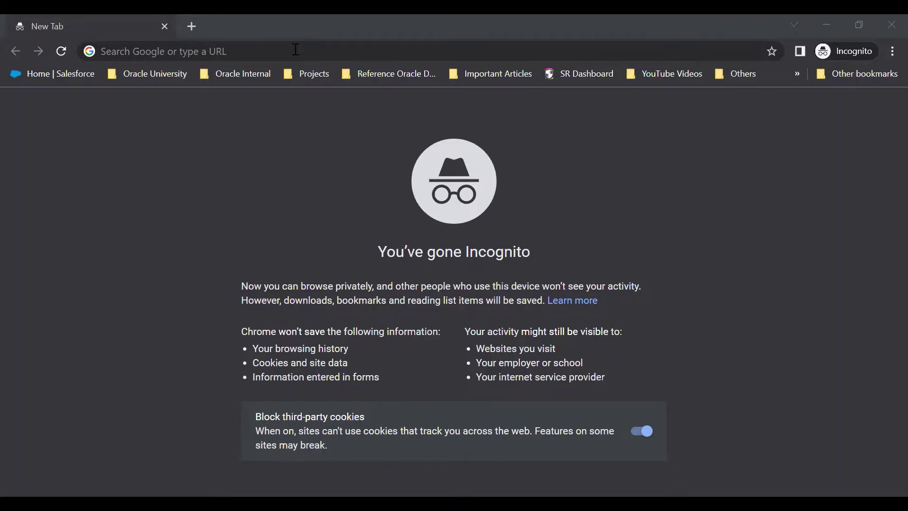
Load docs.oracle.com by accepting the address-bar autocomplete suggestion for 'doc'.
{"action": "left_click", "coordinate": [295, 50]}
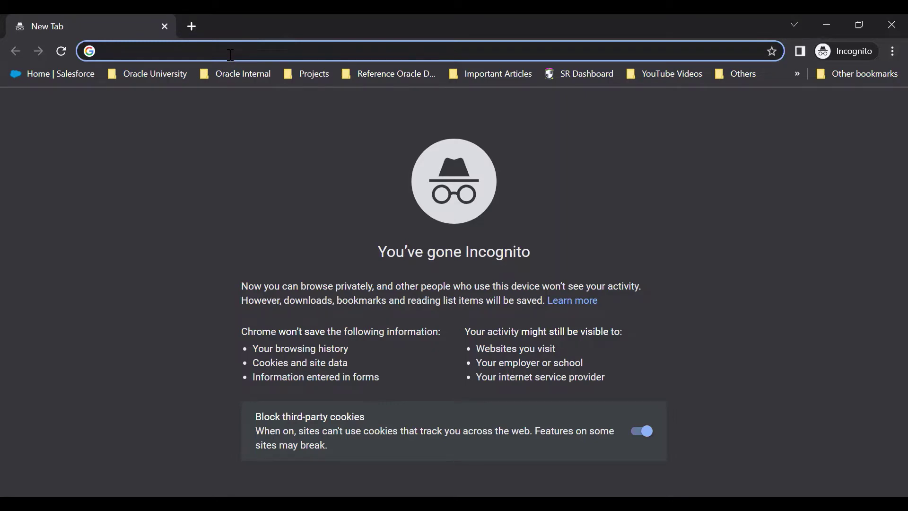
{"action": "type", "text": "docs.oracle.com"}
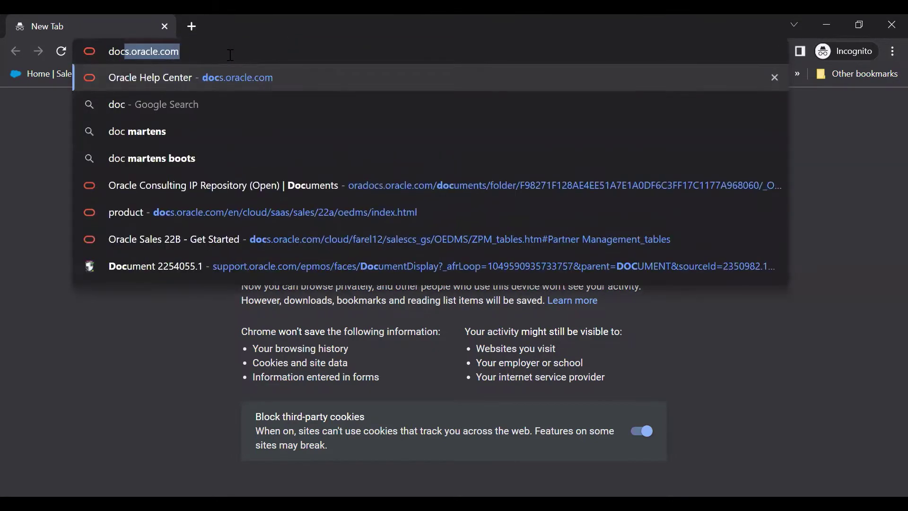
{"action": "key", "text": "Right"}
{"action": "key", "text": "Return"}
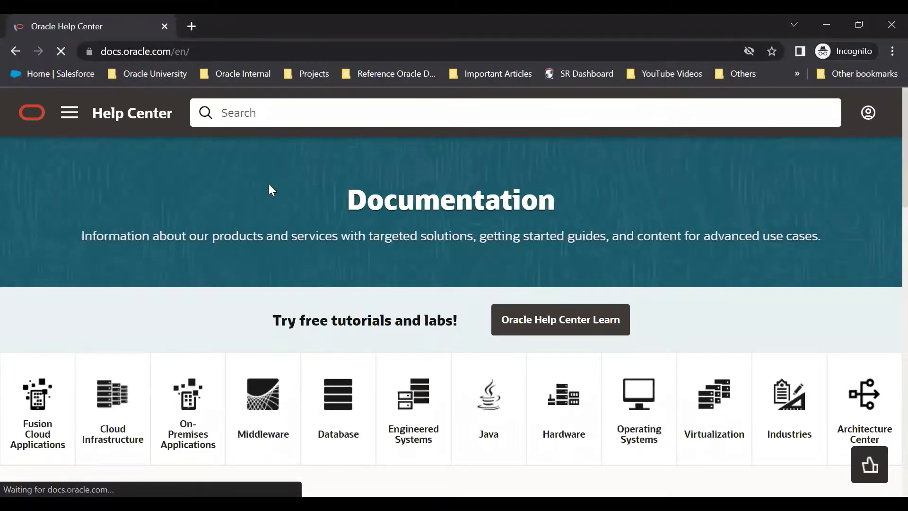
{"action": "scroll", "coordinate": [328, 215], "scroll_direction": "down", "scroll_amount": 2}
{"action": "scroll", "coordinate": [215, 238], "scroll_direction": "down", "scroll_amount": 1}
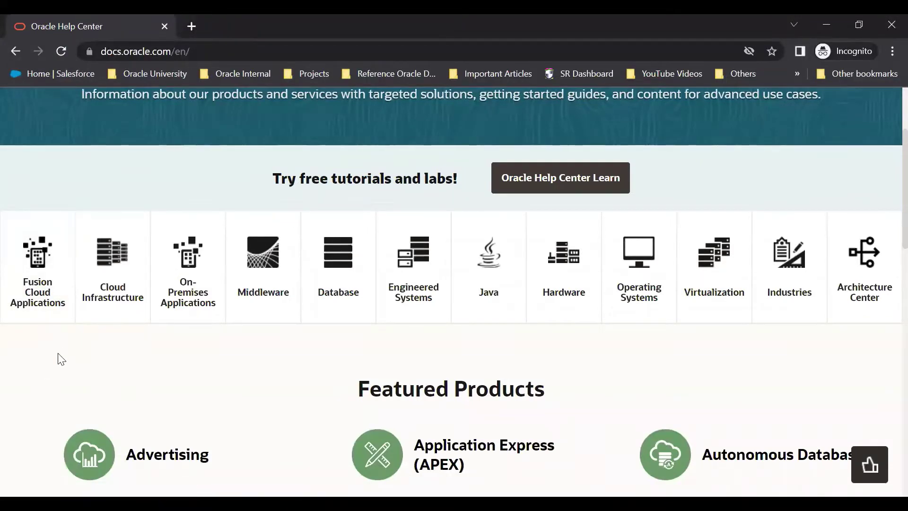
Open the Fusion Cloud Applications tile and browse its ERP, SCM, HCM, Sales and Service sections.
{"action": "left_click", "coordinate": [37, 264]}
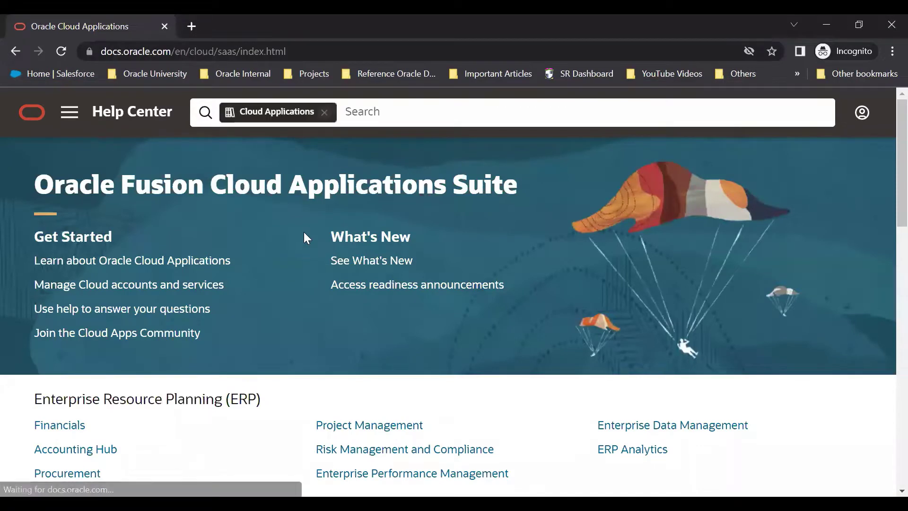
{"action": "scroll", "coordinate": [304, 224], "scroll_direction": "down", "scroll_amount": 2}
{"action": "scroll", "coordinate": [306, 230], "scroll_direction": "down", "scroll_amount": 1}
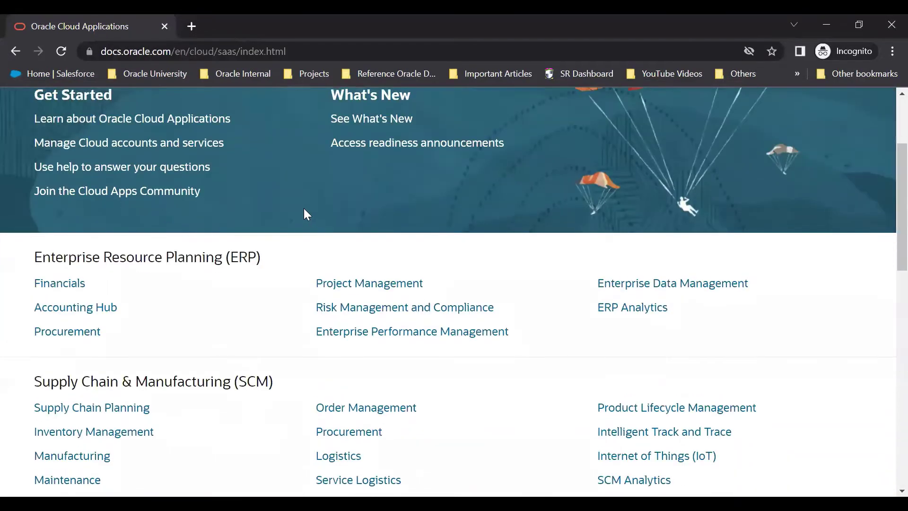
{"action": "scroll", "coordinate": [303, 209], "scroll_direction": "down", "scroll_amount": 1}
{"action": "scroll", "coordinate": [293, 223], "scroll_direction": "up", "scroll_amount": 3}
{"action": "scroll", "coordinate": [284, 227], "scroll_direction": "down", "scroll_amount": 4}
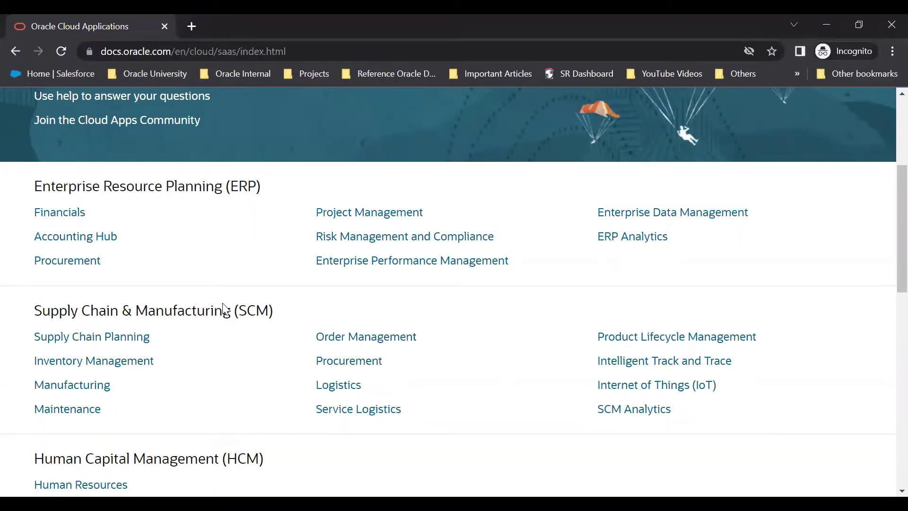
{"action": "scroll", "coordinate": [230, 317], "scroll_direction": "down", "scroll_amount": 3}
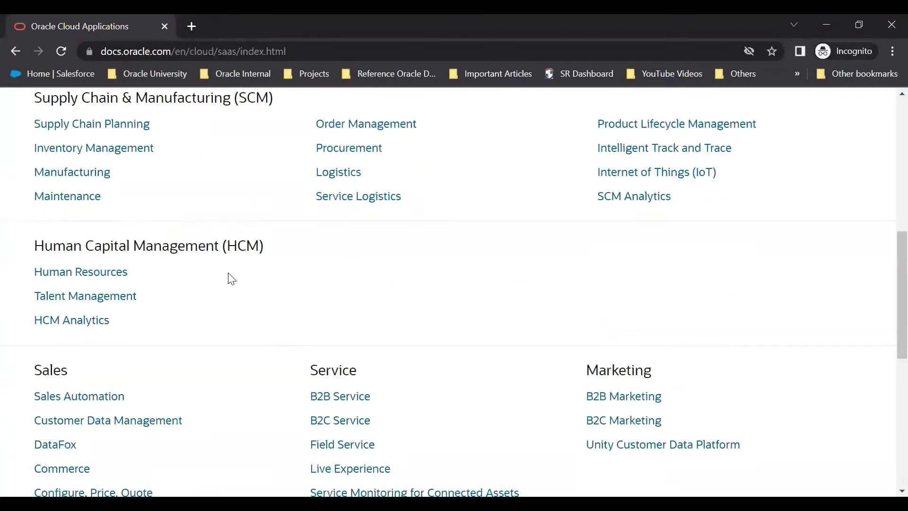
{"action": "scroll", "coordinate": [234, 330], "scroll_direction": "down", "scroll_amount": 2}
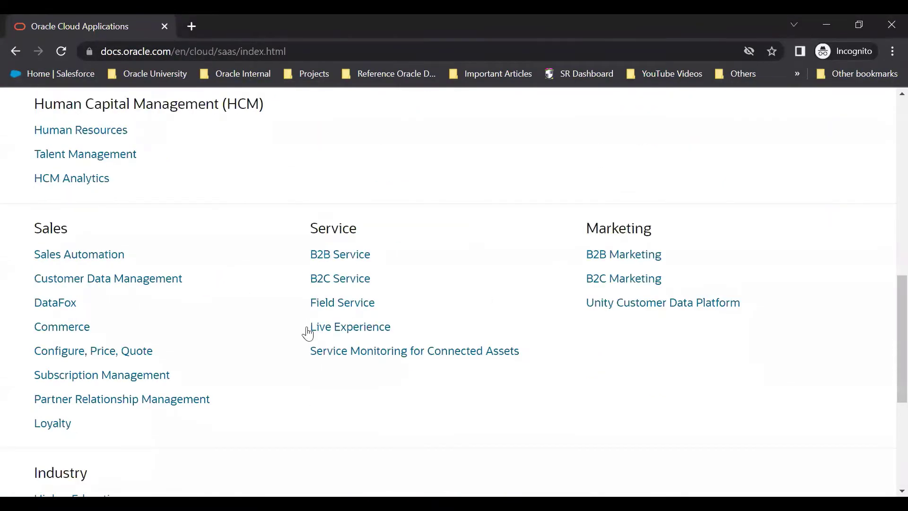
{"action": "scroll", "coordinate": [297, 335], "scroll_direction": "down", "scroll_amount": 2}
{"action": "scroll", "coordinate": [212, 312], "scroll_direction": "down", "scroll_amount": 1}
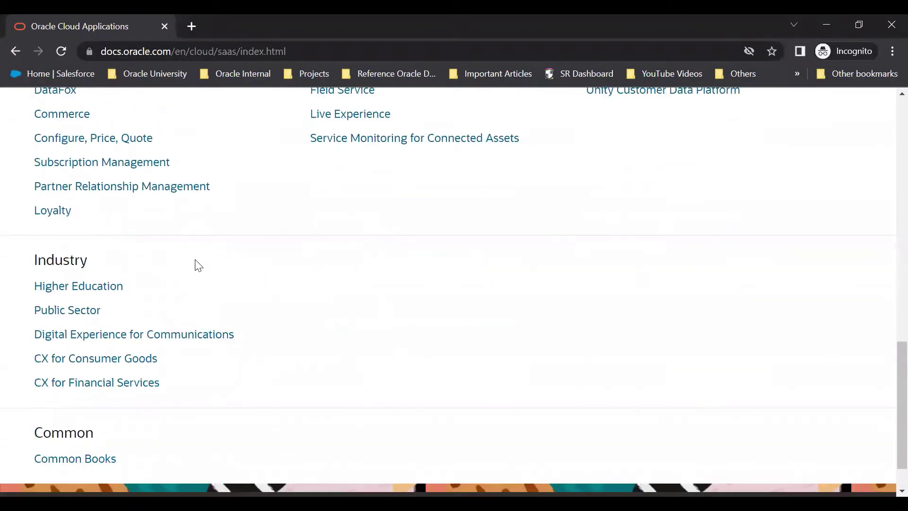
{"action": "scroll", "coordinate": [199, 264], "scroll_direction": "up", "scroll_amount": 2}
{"action": "scroll", "coordinate": [272, 305], "scroll_direction": "up", "scroll_amount": 2}
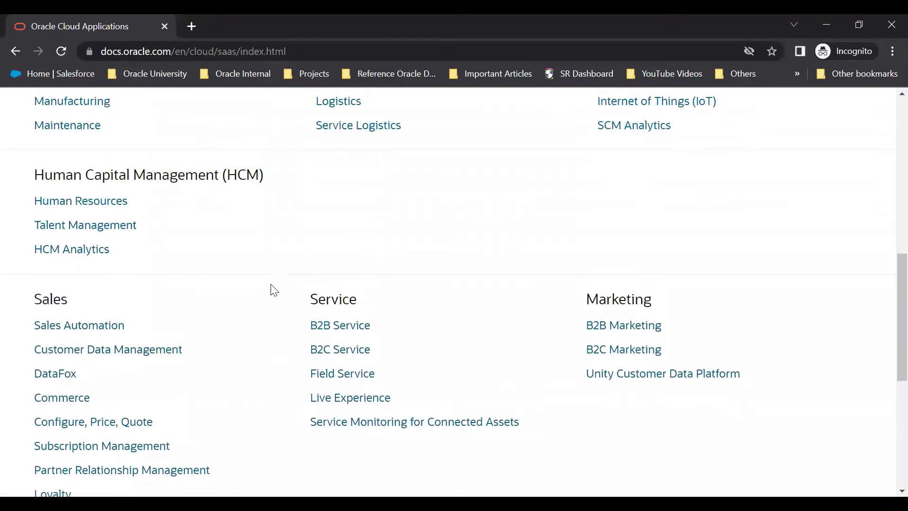
{"action": "scroll", "coordinate": [280, 279], "scroll_direction": "up", "scroll_amount": 2}
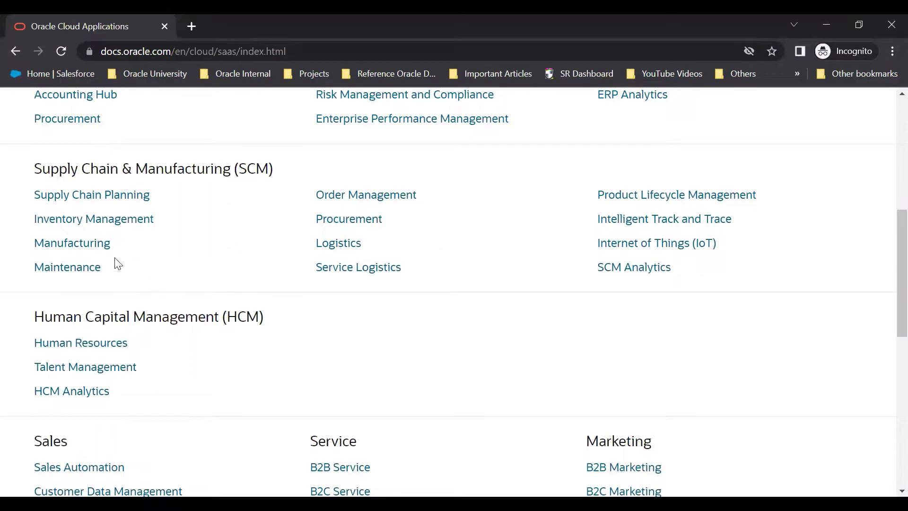
{"action": "scroll", "coordinate": [227, 256], "scroll_direction": "up", "scroll_amount": 1}
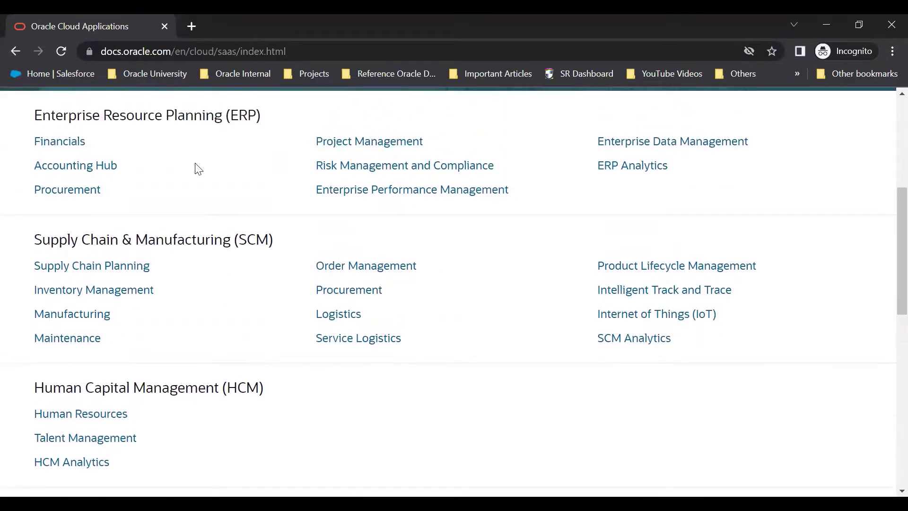
{"action": "scroll", "coordinate": [310, 199], "scroll_direction": "down", "scroll_amount": 2}
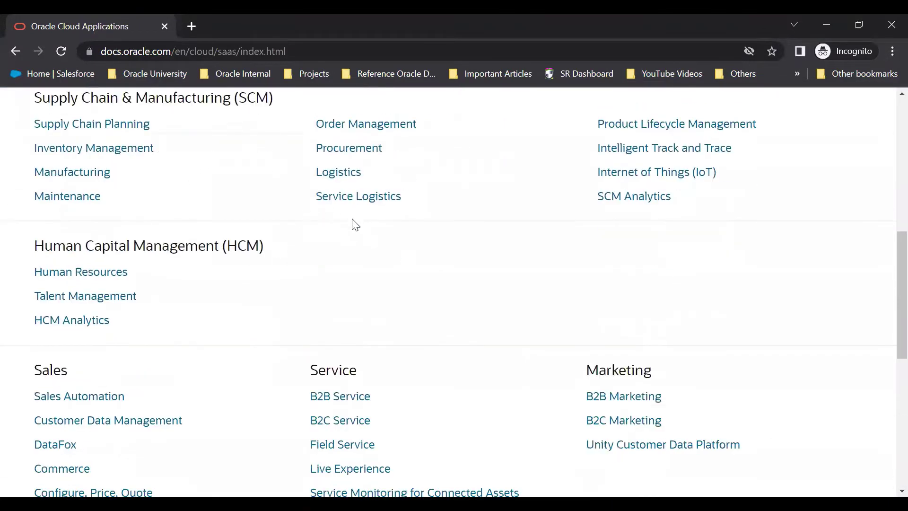
{"action": "scroll", "coordinate": [357, 227], "scroll_direction": "down", "scroll_amount": 3}
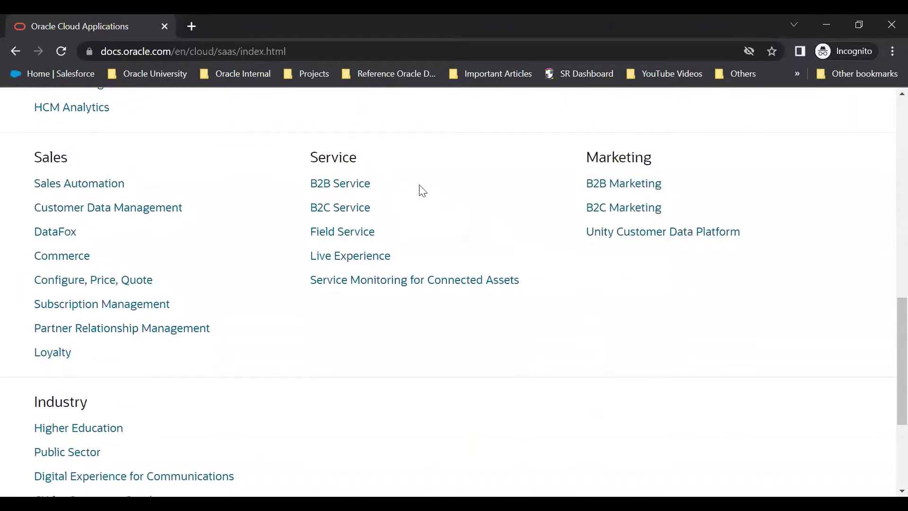
Open B2B Service under Service, then its All Books list for release 22B.
{"action": "left_click", "coordinate": [338, 187]}
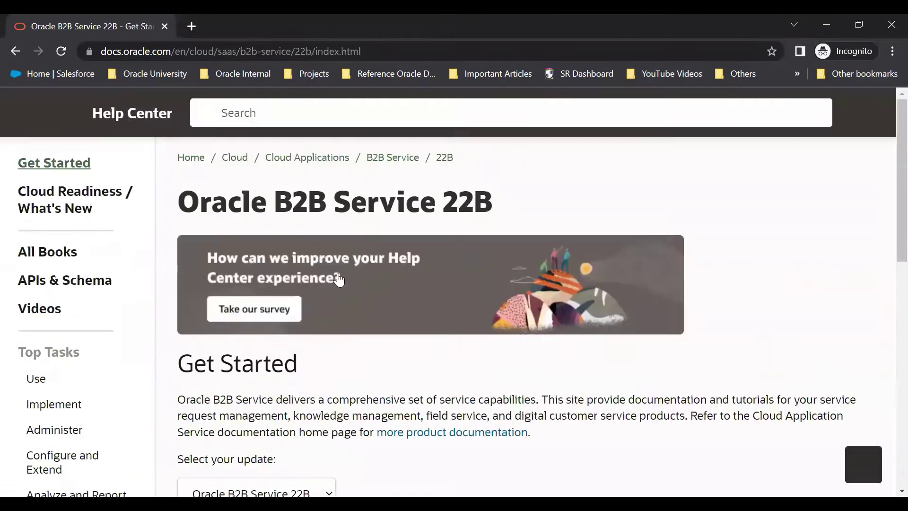
{"action": "scroll", "coordinate": [389, 210], "scroll_direction": "down", "scroll_amount": 5}
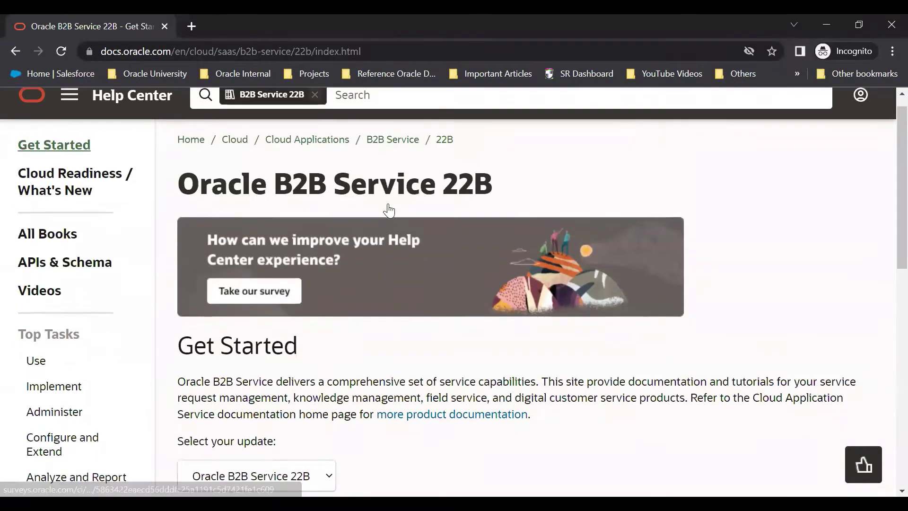
{"action": "scroll", "coordinate": [395, 262], "scroll_direction": "up", "scroll_amount": 4}
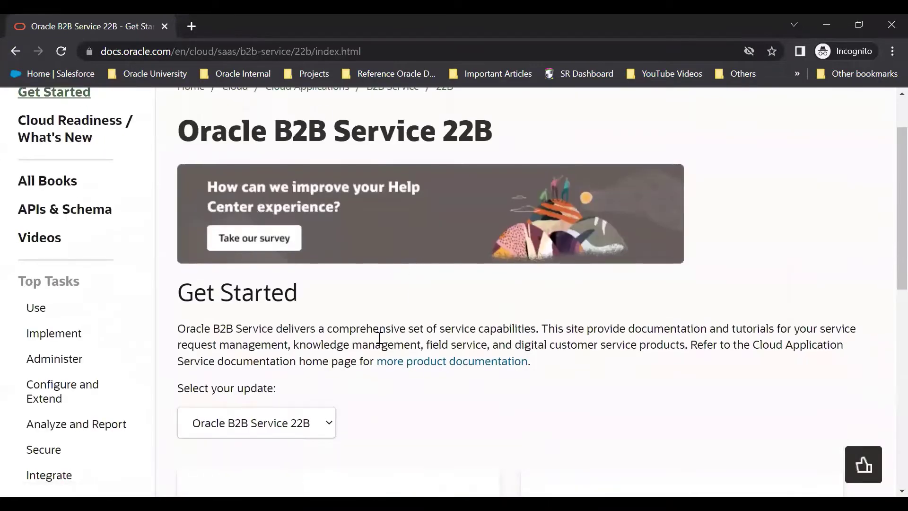
{"action": "scroll", "coordinate": [358, 316], "scroll_direction": "up", "scroll_amount": 1}
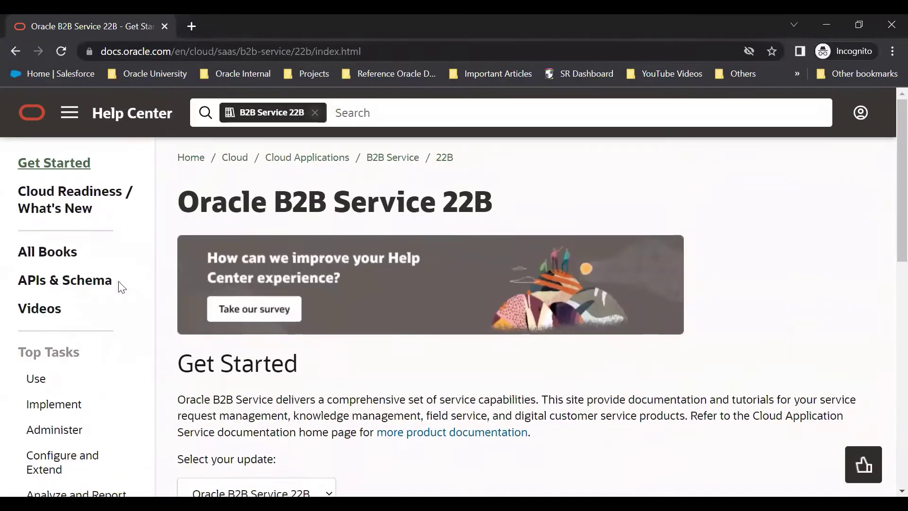
{"action": "left_click", "coordinate": [50, 254]}
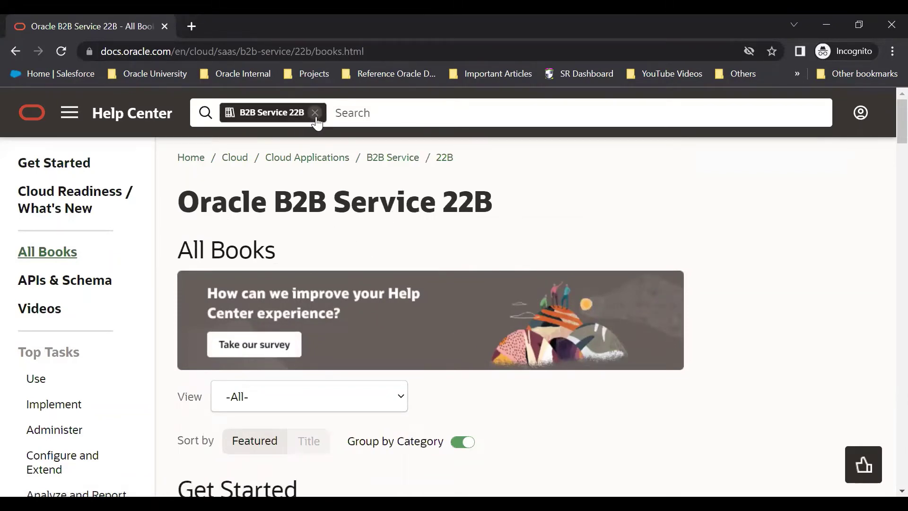
{"action": "scroll", "coordinate": [334, 209], "scroll_direction": "down", "scroll_amount": 1}
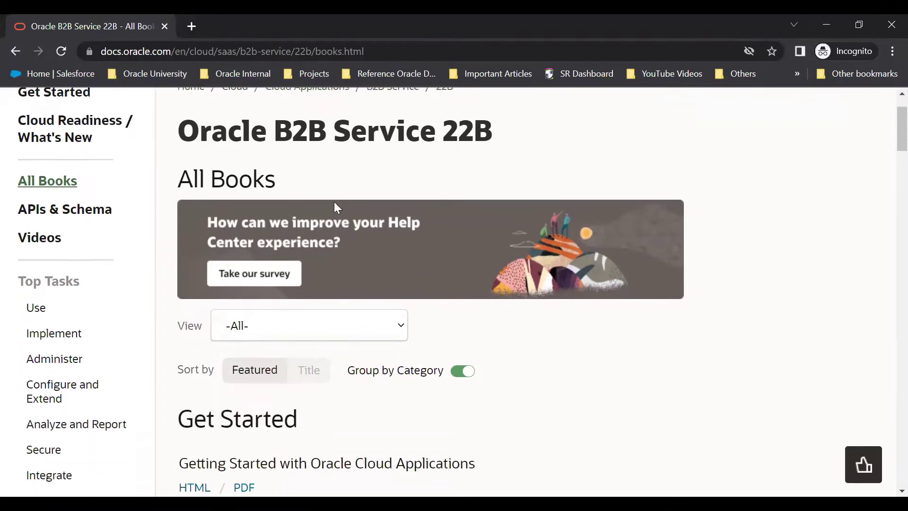
{"action": "scroll", "coordinate": [331, 210], "scroll_direction": "up", "scroll_amount": 1}
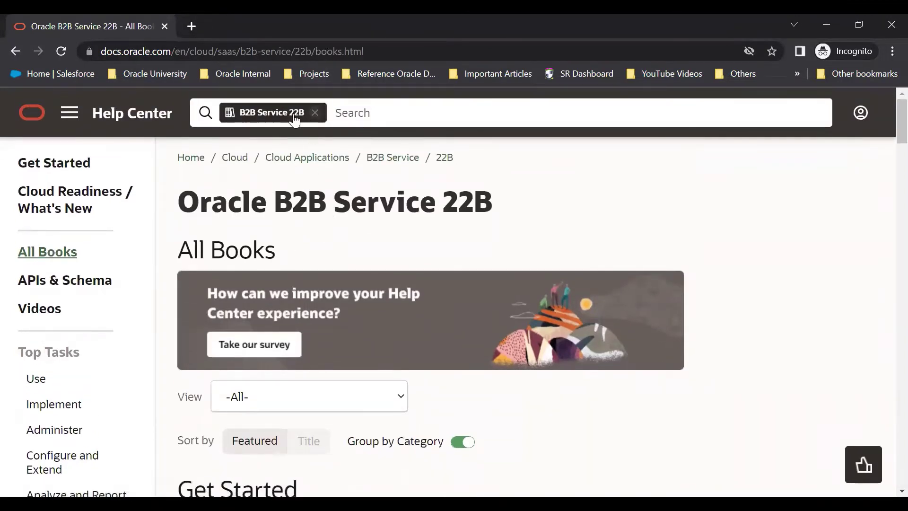
Change the page URL's release from 22b to 22a and reload the All Books page.
{"action": "left_click", "coordinate": [306, 51]}
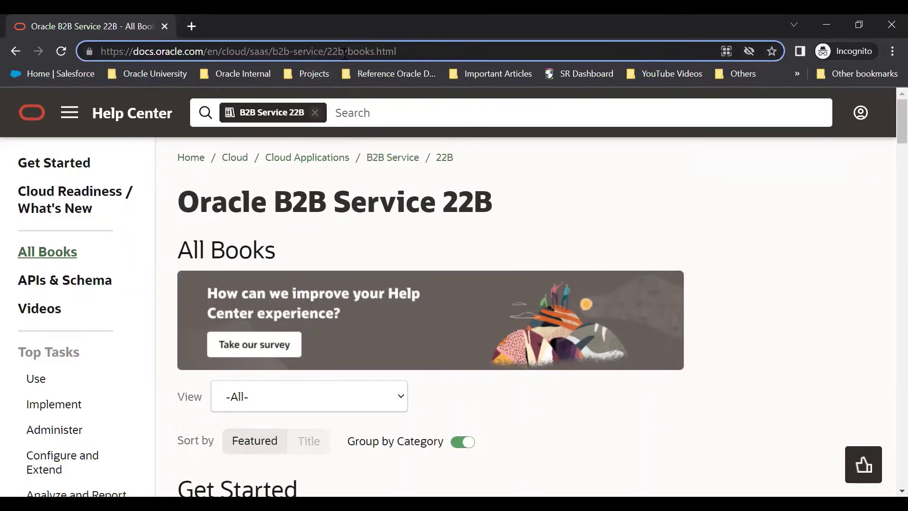
{"action": "key", "text": "BackSpace"}
{"action": "key", "text": "BackSpace"}
{"action": "type", "text": "2a"}
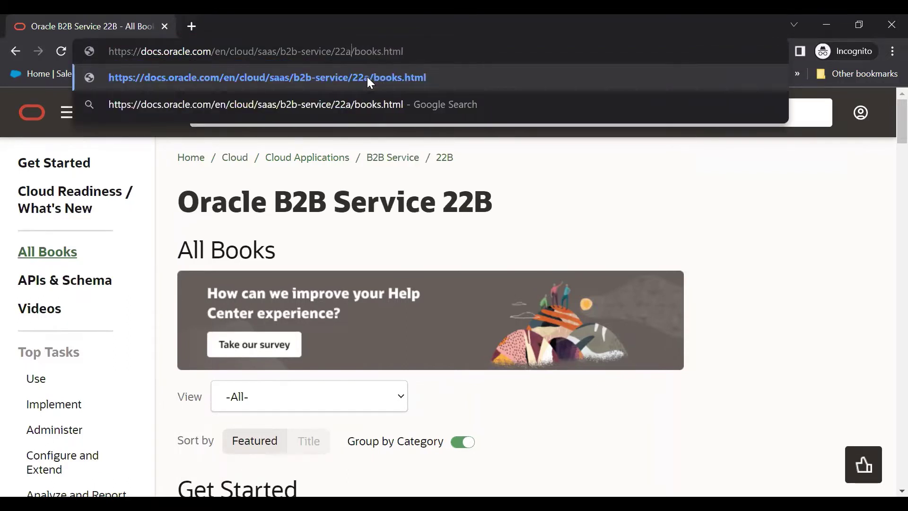
{"action": "key", "text": "Return"}
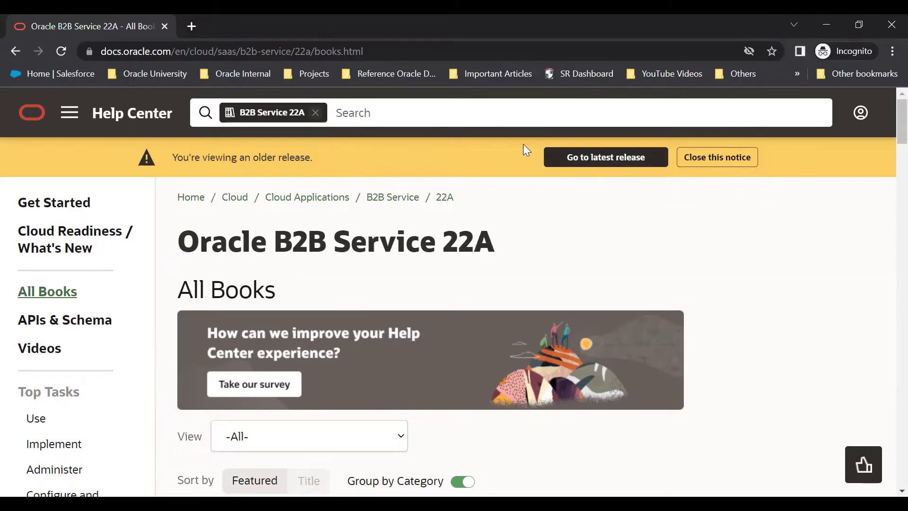
{"action": "scroll", "coordinate": [316, 255], "scroll_direction": "down", "scroll_amount": 5}
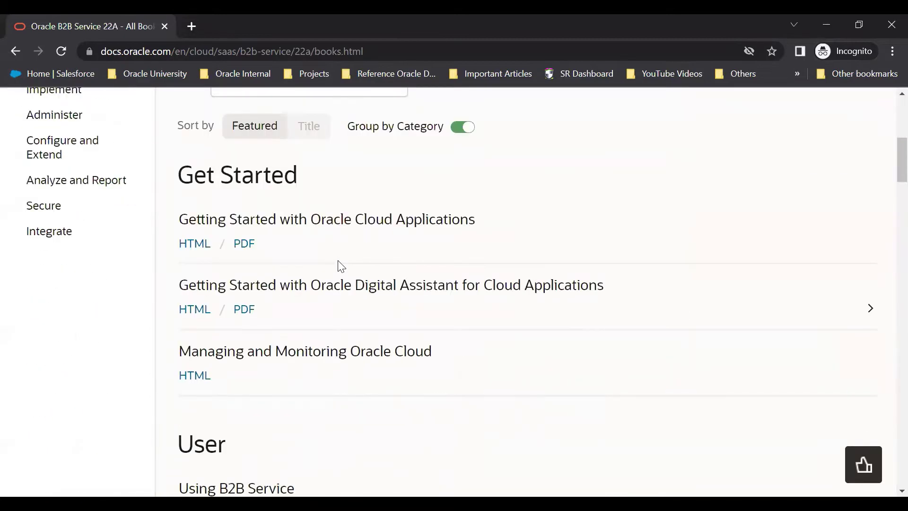
{"action": "scroll", "coordinate": [338, 266], "scroll_direction": "down", "scroll_amount": 2}
{"action": "scroll", "coordinate": [339, 266], "scroll_direction": "down", "scroll_amount": 2}
{"action": "scroll", "coordinate": [339, 266], "scroll_direction": "up", "scroll_amount": 3}
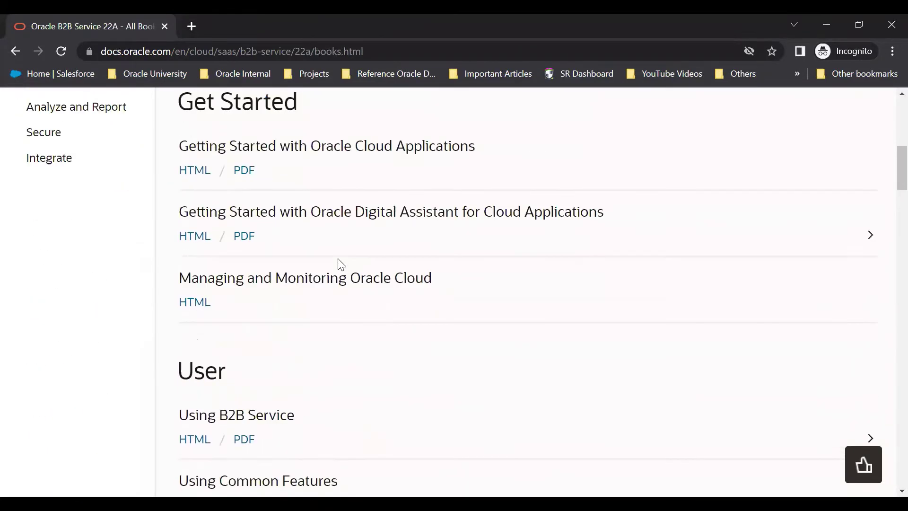
{"action": "scroll", "coordinate": [338, 263], "scroll_direction": "up", "scroll_amount": 2}
{"action": "scroll", "coordinate": [338, 244], "scroll_direction": "down", "scroll_amount": 2}
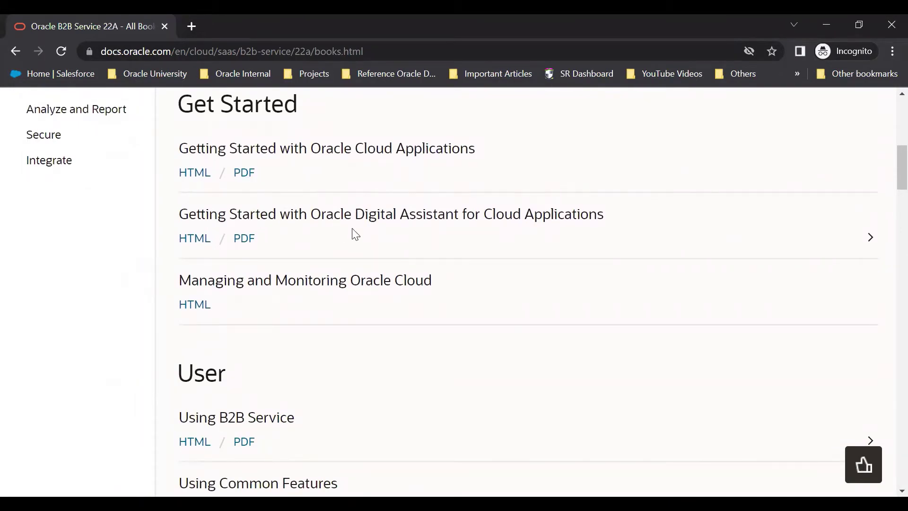
{"action": "scroll", "coordinate": [310, 263], "scroll_direction": "down", "scroll_amount": 3}
{"action": "scroll", "coordinate": [287, 195], "scroll_direction": "down", "scroll_amount": 5}
{"action": "scroll", "coordinate": [272, 254], "scroll_direction": "up", "scroll_amount": 1}
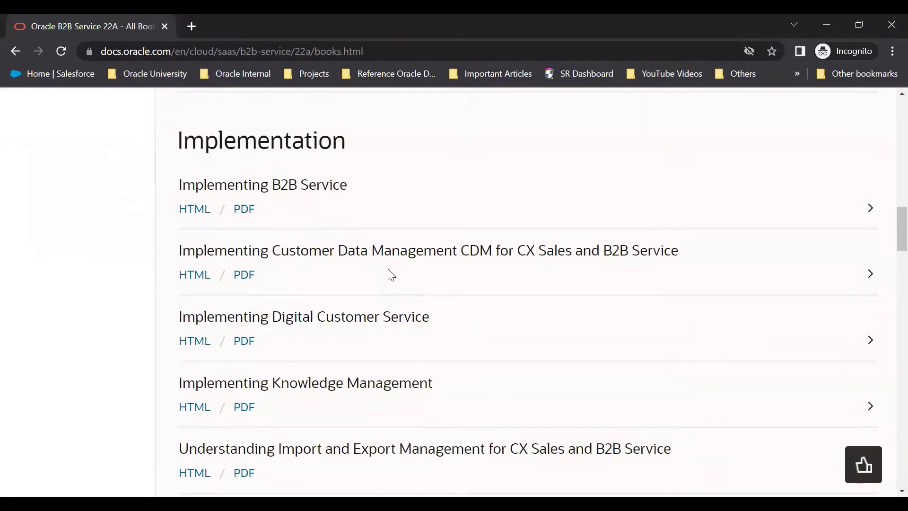
{"action": "scroll", "coordinate": [359, 283], "scroll_direction": "down", "scroll_amount": 2}
{"action": "scroll", "coordinate": [344, 279], "scroll_direction": "up", "scroll_amount": 1}
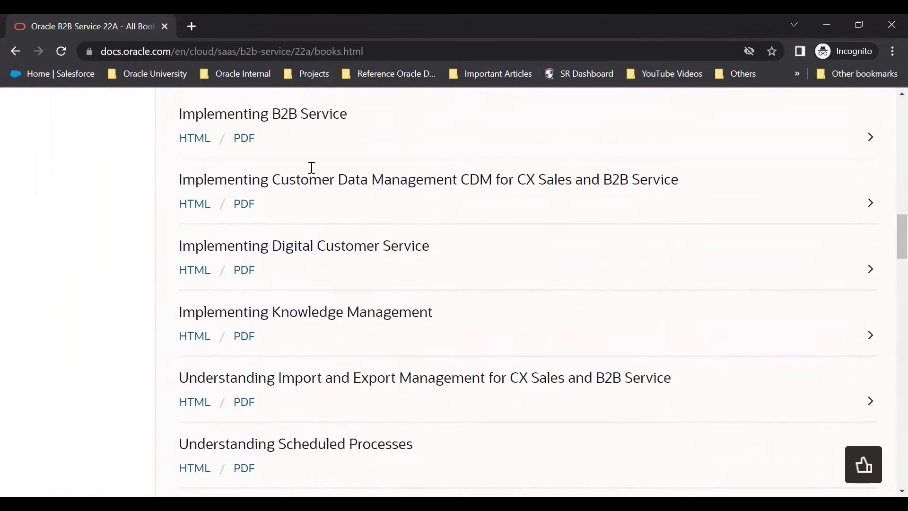
{"action": "scroll", "coordinate": [326, 191], "scroll_direction": "up", "scroll_amount": 1}
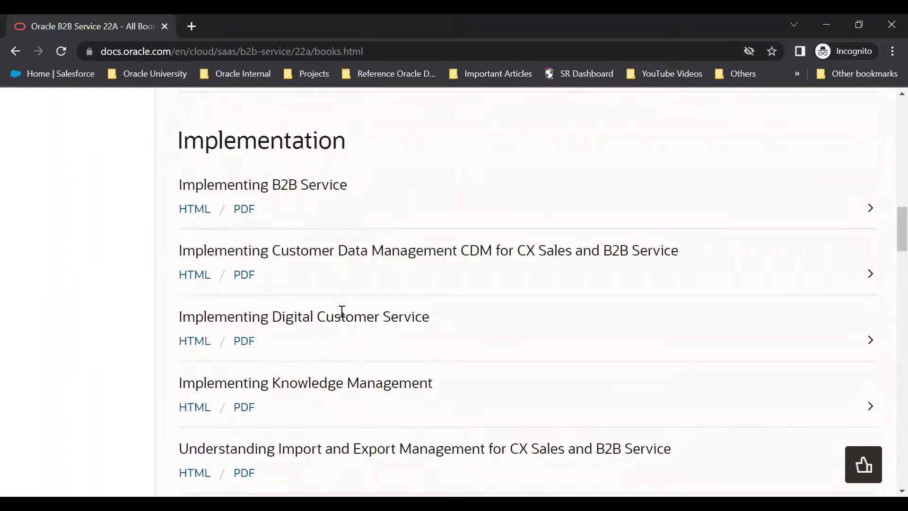
{"action": "scroll", "coordinate": [341, 319], "scroll_direction": "down", "scroll_amount": 1}
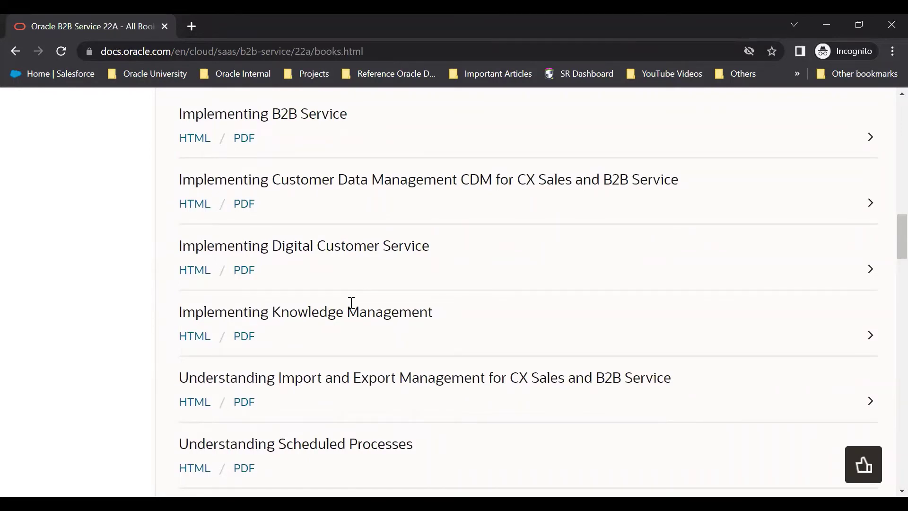
{"action": "scroll", "coordinate": [353, 284], "scroll_direction": "down", "scroll_amount": 2}
{"action": "scroll", "coordinate": [347, 290], "scroll_direction": "down", "scroll_amount": 1}
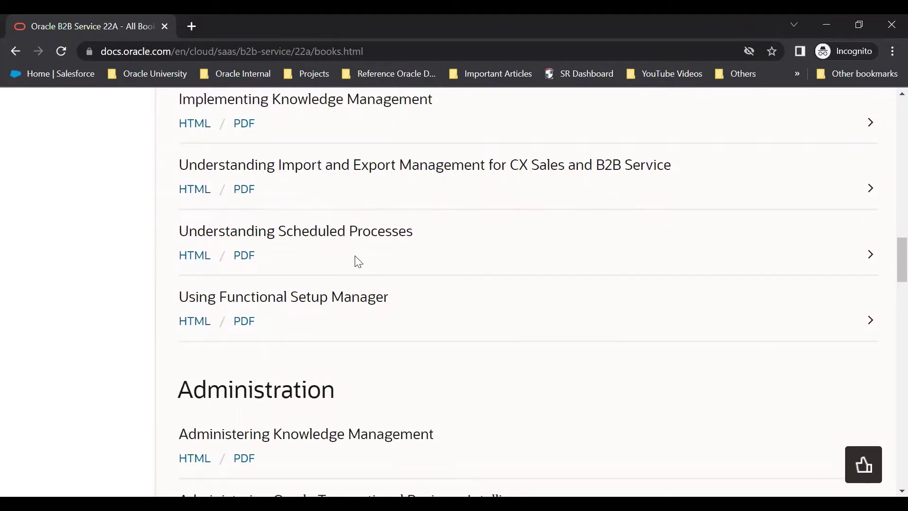
{"action": "scroll", "coordinate": [351, 284], "scroll_direction": "down", "scroll_amount": 2}
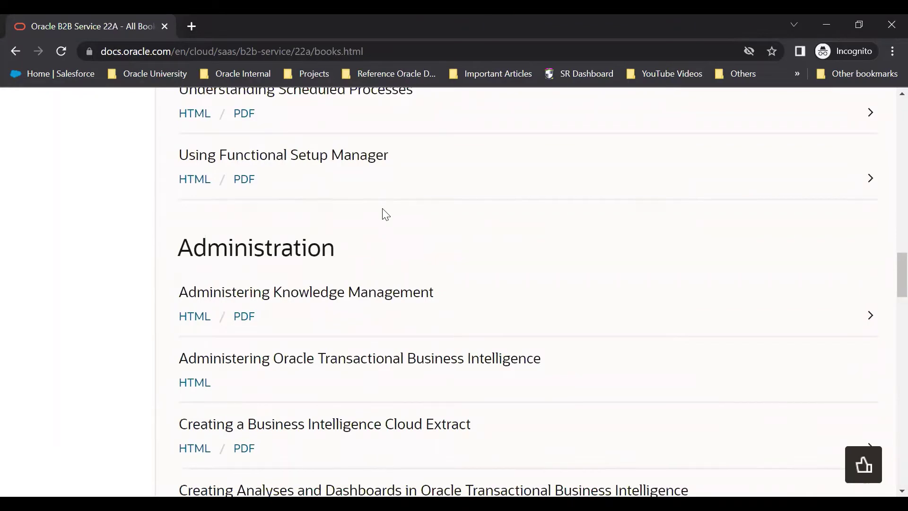
{"action": "scroll", "coordinate": [378, 216], "scroll_direction": "down", "scroll_amount": 1}
{"action": "scroll", "coordinate": [379, 213], "scroll_direction": "down", "scroll_amount": 1}
{"action": "scroll", "coordinate": [379, 214], "scroll_direction": "down", "scroll_amount": 2}
{"action": "scroll", "coordinate": [376, 213], "scroll_direction": "down", "scroll_amount": 1}
{"action": "scroll", "coordinate": [367, 233], "scroll_direction": "down", "scroll_amount": 2}
{"action": "scroll", "coordinate": [363, 227], "scroll_direction": "down", "scroll_amount": 2}
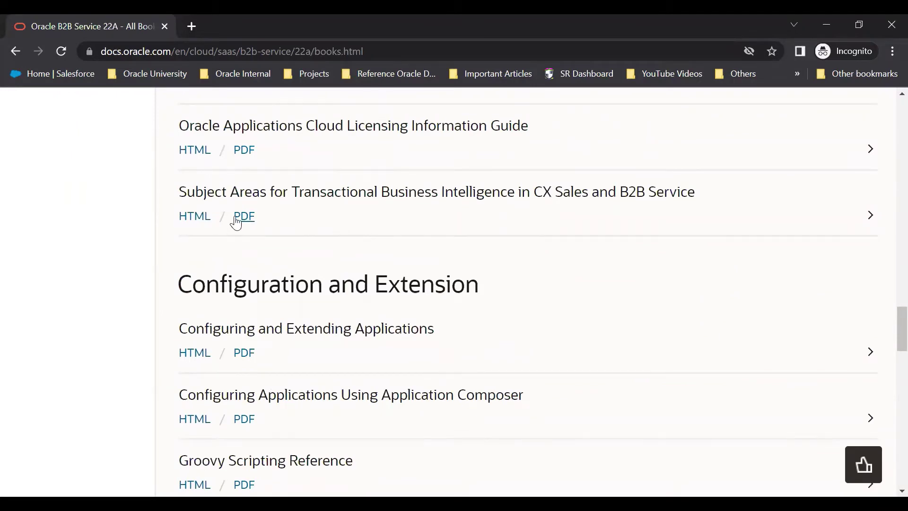
{"action": "scroll", "coordinate": [293, 213], "scroll_direction": "down", "scroll_amount": 1}
{"action": "scroll", "coordinate": [353, 229], "scroll_direction": "down", "scroll_amount": 1}
{"action": "scroll", "coordinate": [304, 197], "scroll_direction": "down", "scroll_amount": 1}
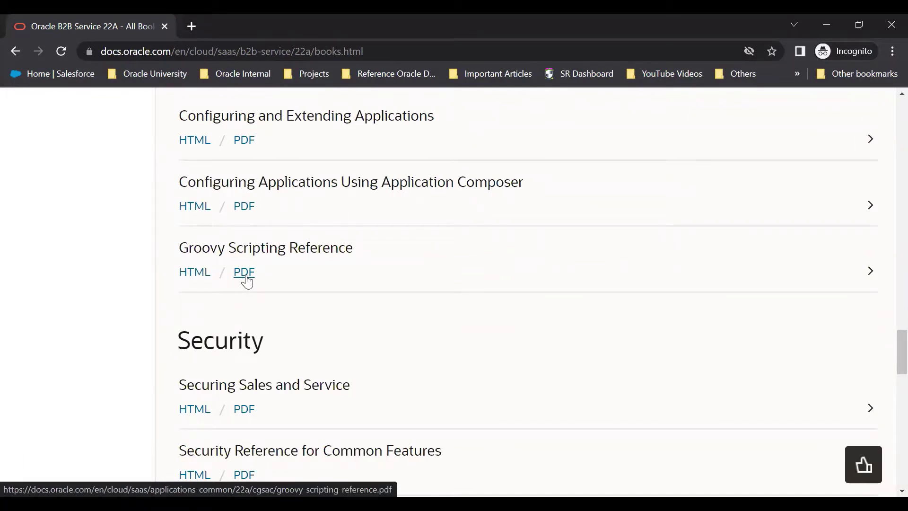
Open the Groovy Scripting Reference PDF and page through its cover, copyright and contents.
{"action": "left_click", "coordinate": [245, 275]}
{"action": "scroll", "coordinate": [586, 217], "scroll_direction": "down", "scroll_amount": 1}
{"action": "scroll", "coordinate": [598, 186], "scroll_direction": "down", "scroll_amount": 1}
{"action": "scroll", "coordinate": [599, 197], "scroll_direction": "down", "scroll_amount": 2}
{"action": "scroll", "coordinate": [598, 209], "scroll_direction": "down", "scroll_amount": 5}
{"action": "scroll", "coordinate": [598, 208], "scroll_direction": "down", "scroll_amount": 1}
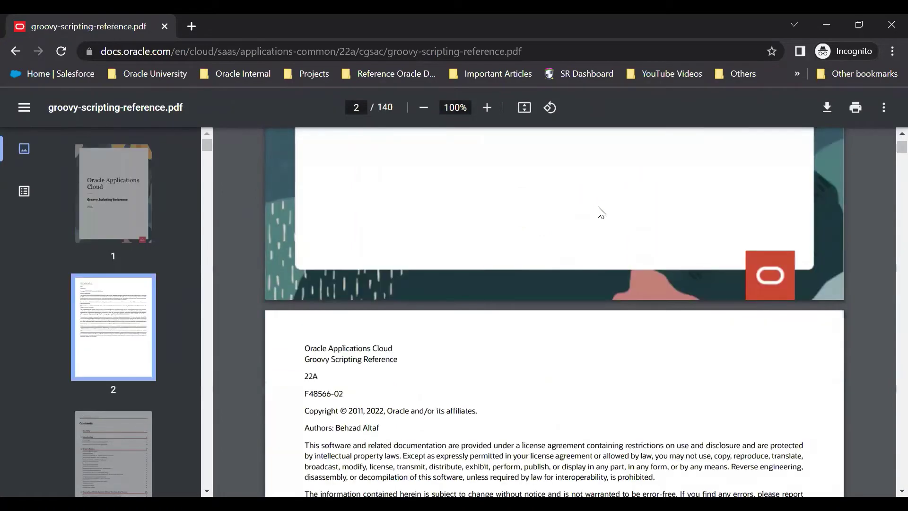
{"action": "scroll", "coordinate": [599, 210], "scroll_direction": "down", "scroll_amount": 3}
{"action": "scroll", "coordinate": [592, 219], "scroll_direction": "up", "scroll_amount": 13}
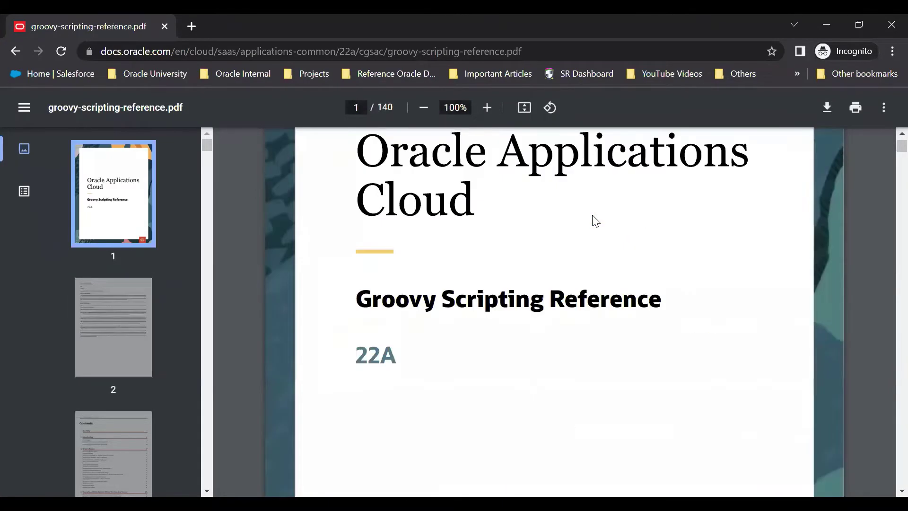
{"action": "scroll", "coordinate": [592, 219], "scroll_direction": "down", "scroll_amount": 9}
{"action": "scroll", "coordinate": [592, 219], "scroll_direction": "down", "scroll_amount": 4}
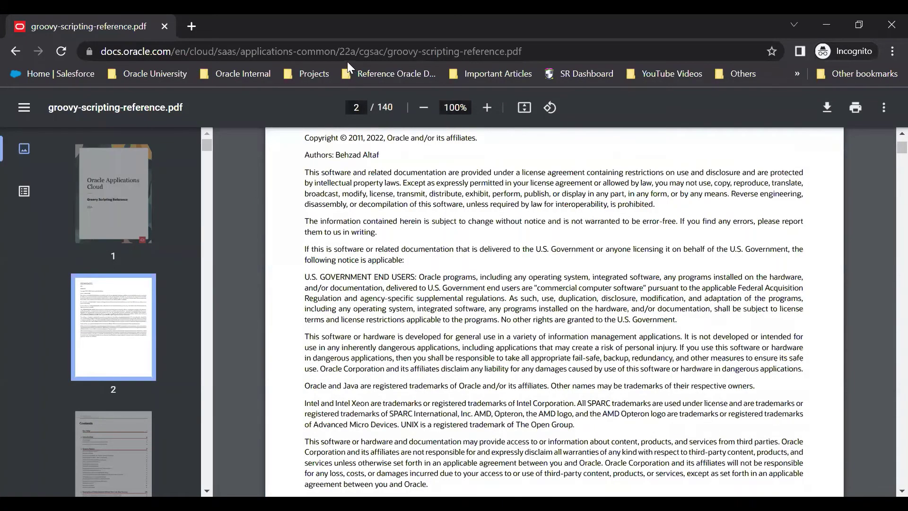
{"action": "key", "text": "Page_Down"}
{"action": "scroll", "coordinate": [450, 298], "scroll_direction": "down", "scroll_amount": 6}
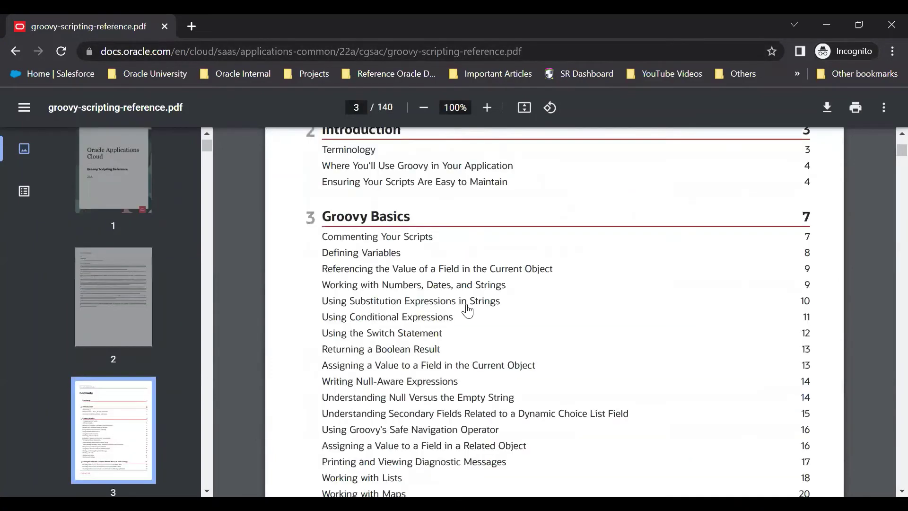
{"action": "scroll", "coordinate": [467, 308], "scroll_direction": "down", "scroll_amount": 3}
{"action": "scroll", "coordinate": [472, 321], "scroll_direction": "down", "scroll_amount": 10}
{"action": "scroll", "coordinate": [425, 234], "scroll_direction": "up", "scroll_amount": 3}
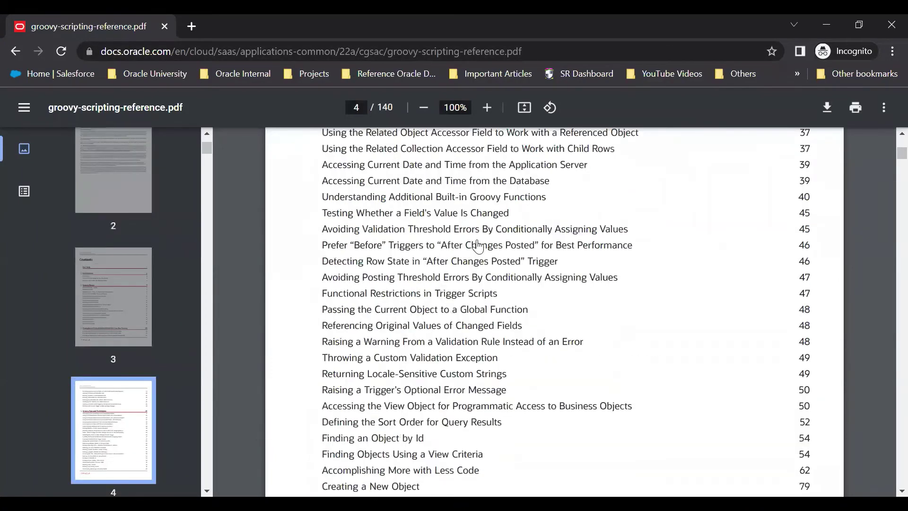
{"action": "scroll", "coordinate": [482, 249], "scroll_direction": "up", "scroll_amount": 4}
{"action": "scroll", "coordinate": [461, 244], "scroll_direction": "up", "scroll_amount": 3}
{"action": "scroll", "coordinate": [581, 259], "scroll_direction": "down", "scroll_amount": 8}
{"action": "scroll", "coordinate": [567, 284], "scroll_direction": "down", "scroll_amount": 5}
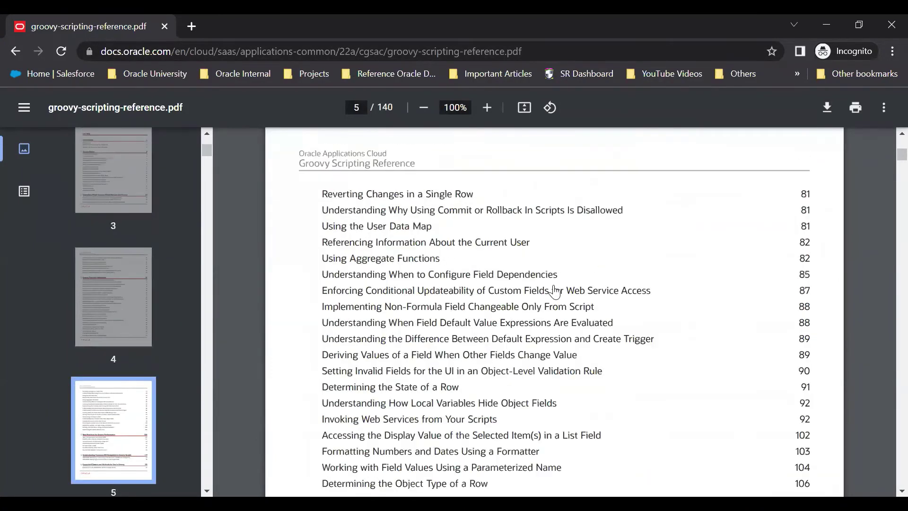
{"action": "scroll", "coordinate": [858, 192], "scroll_direction": "down", "scroll_amount": 7}
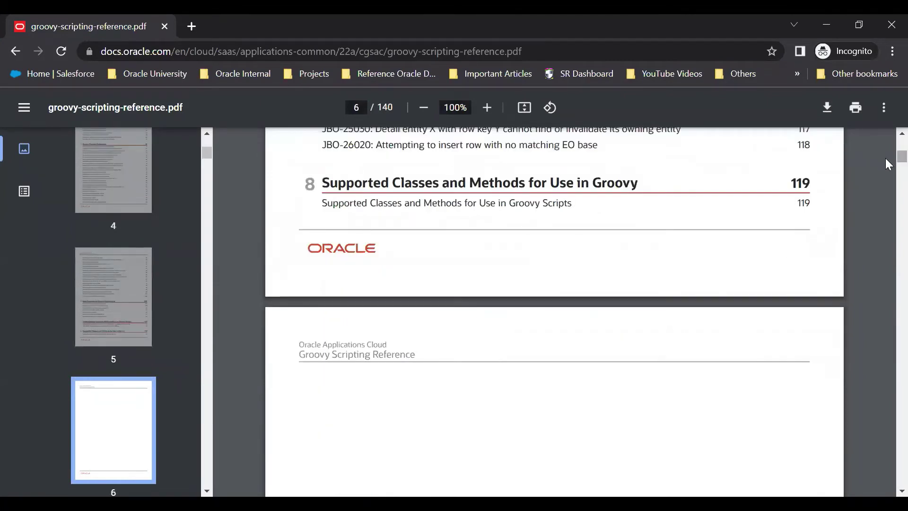
{"action": "mouse_move", "coordinate": [885, 162]}
{"action": "left_mouse_down"}
{"action": "mouse_move", "coordinate": [887, 490]}
{"action": "mouse_move", "coordinate": [889, 154]}
{"action": "left_mouse_up"}
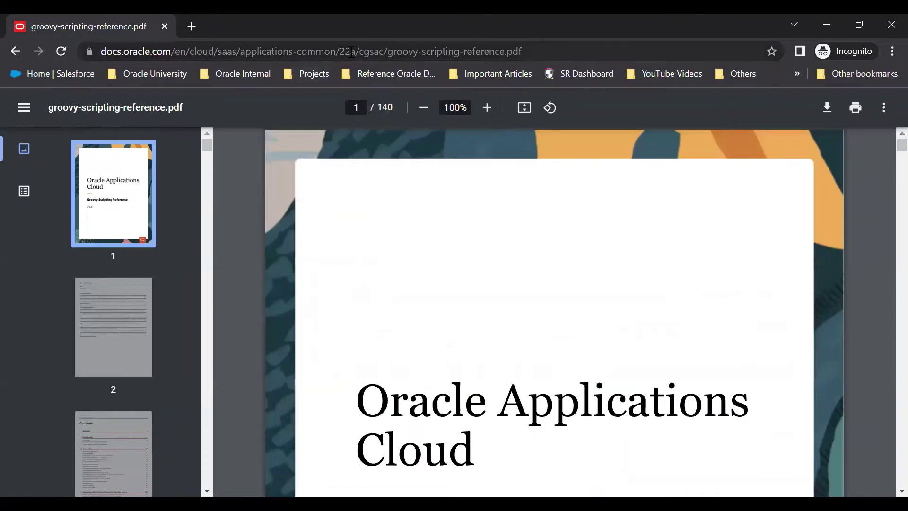
Edit the PDF URL from 22a to 22b and read its page 2 copyright notice.
{"action": "double_click", "coordinate": [352, 52]}
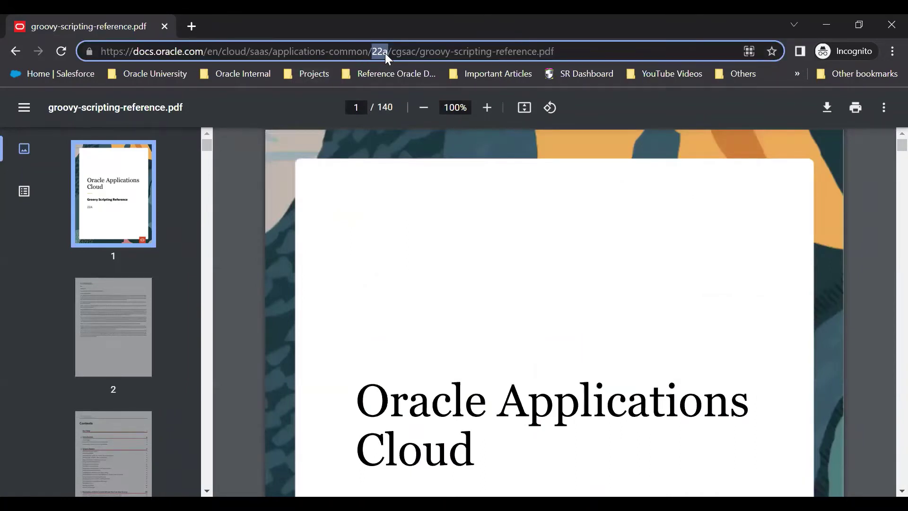
{"action": "left_click", "coordinate": [385, 54]}
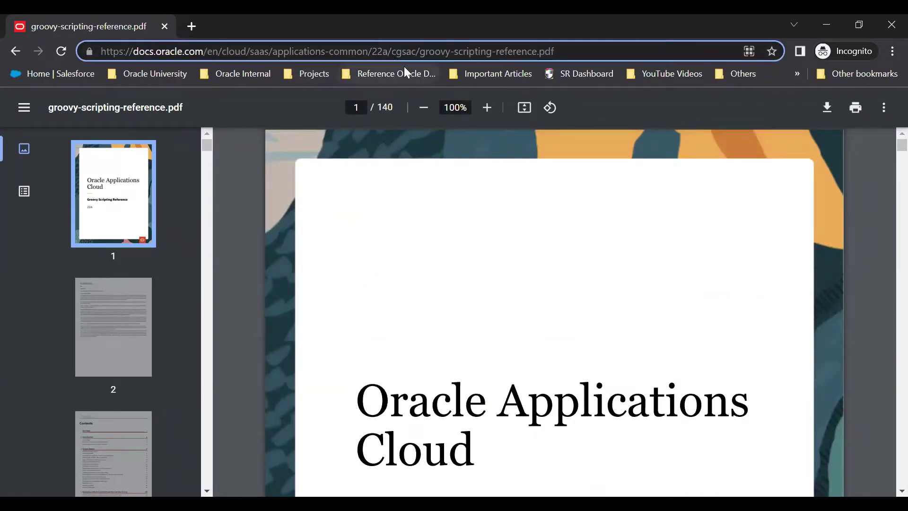
{"action": "key", "text": "BackSpace"}
{"action": "type", "text": "b"}
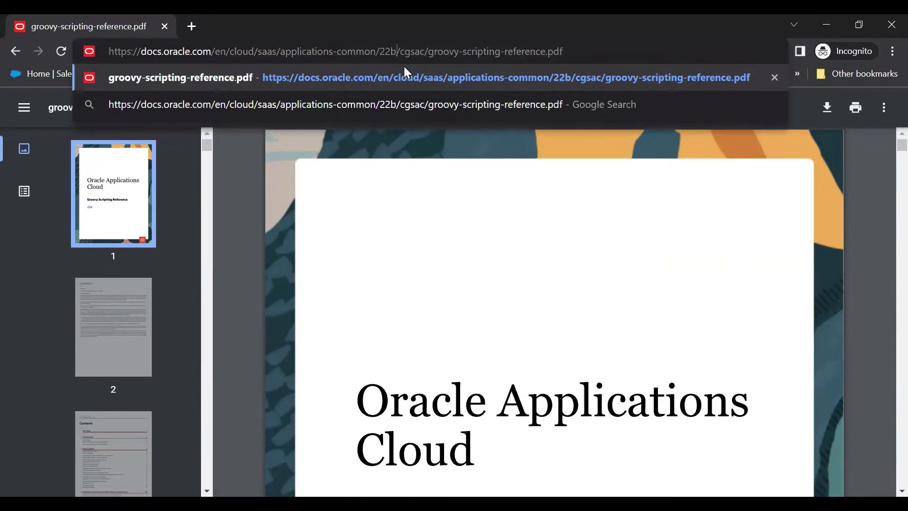
{"action": "key", "text": "Return"}
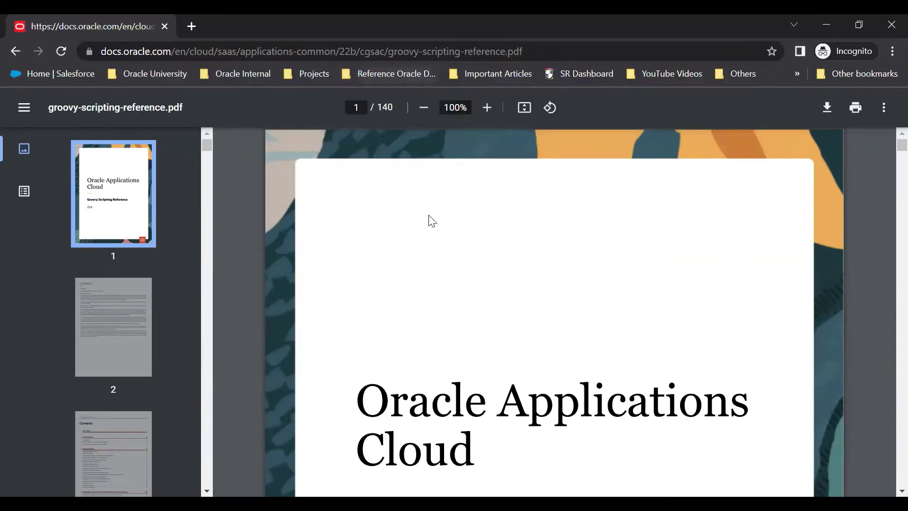
{"action": "scroll", "coordinate": [468, 217], "scroll_direction": "down", "scroll_amount": 2}
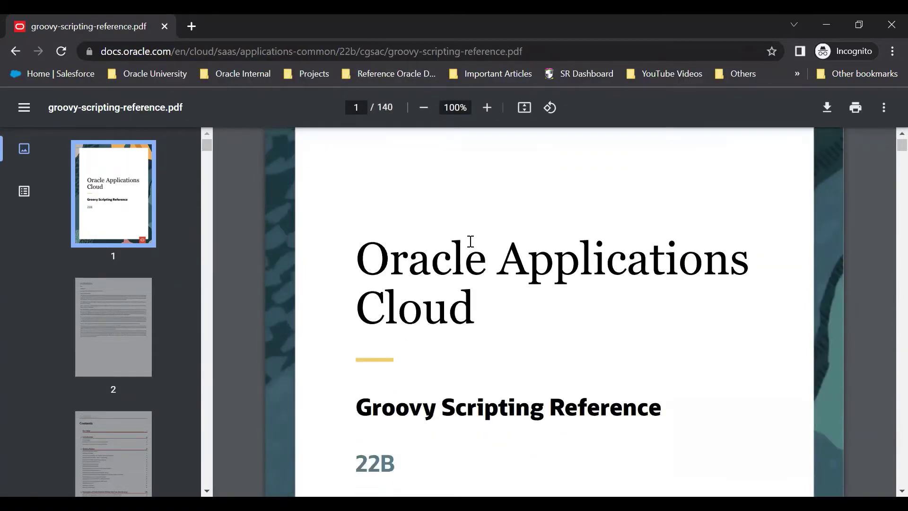
{"action": "scroll", "coordinate": [467, 243], "scroll_direction": "down", "scroll_amount": 2}
{"action": "scroll", "coordinate": [494, 234], "scroll_direction": "down", "scroll_amount": 3}
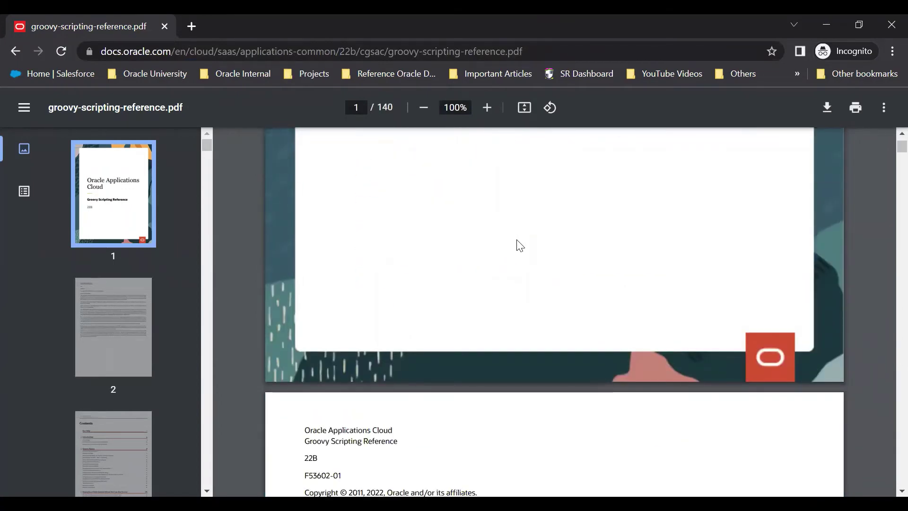
{"action": "scroll", "coordinate": [506, 246], "scroll_direction": "down", "scroll_amount": 2}
{"action": "scroll", "coordinate": [506, 247], "scroll_direction": "down", "scroll_amount": 3}
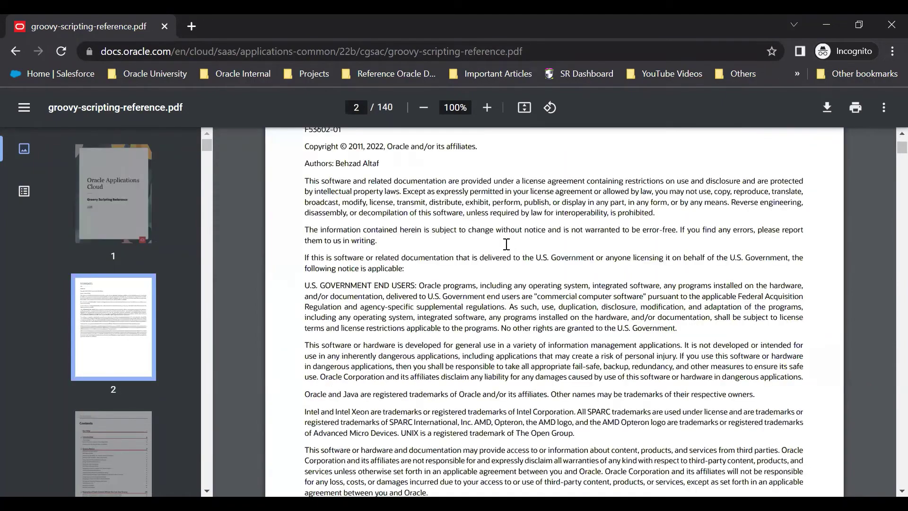
{"action": "scroll", "coordinate": [646, 261], "scroll_direction": "up", "scroll_amount": 4}
{"action": "scroll", "coordinate": [663, 319], "scroll_direction": "up", "scroll_amount": 6}
{"action": "scroll", "coordinate": [554, 287], "scroll_direction": "down", "scroll_amount": 3}
{"action": "scroll", "coordinate": [560, 290], "scroll_direction": "down", "scroll_amount": 5}
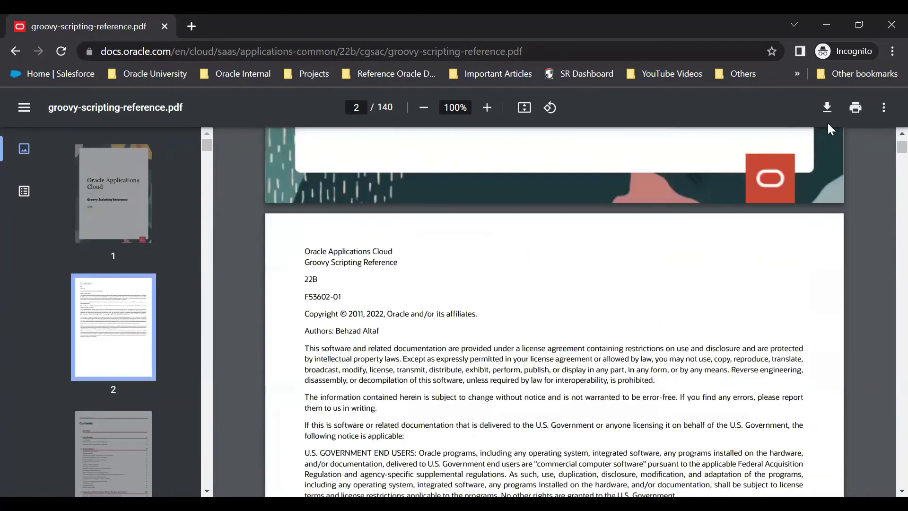
{"action": "scroll", "coordinate": [809, 138], "scroll_direction": "down", "scroll_amount": 1}
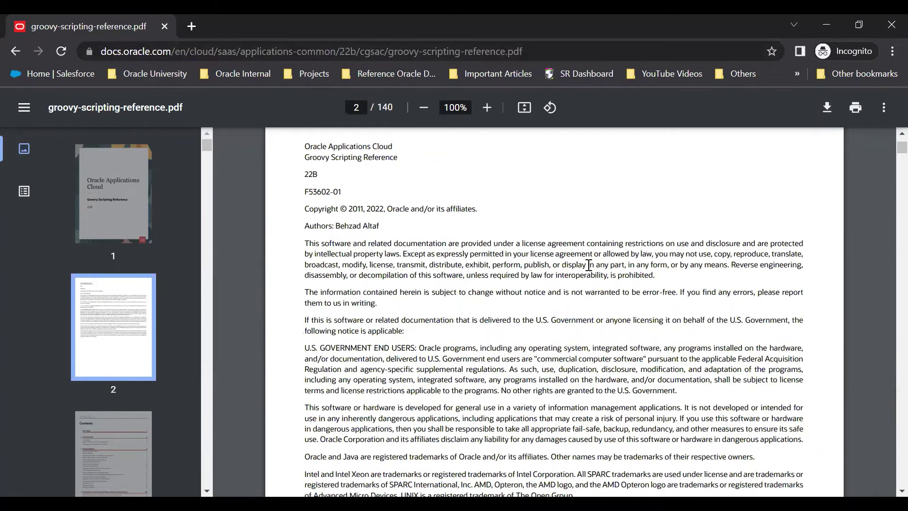
Go back twice to the 22A All Books page and scroll to Development (APIs & Schema).
{"action": "left_click", "coordinate": [16, 52]}
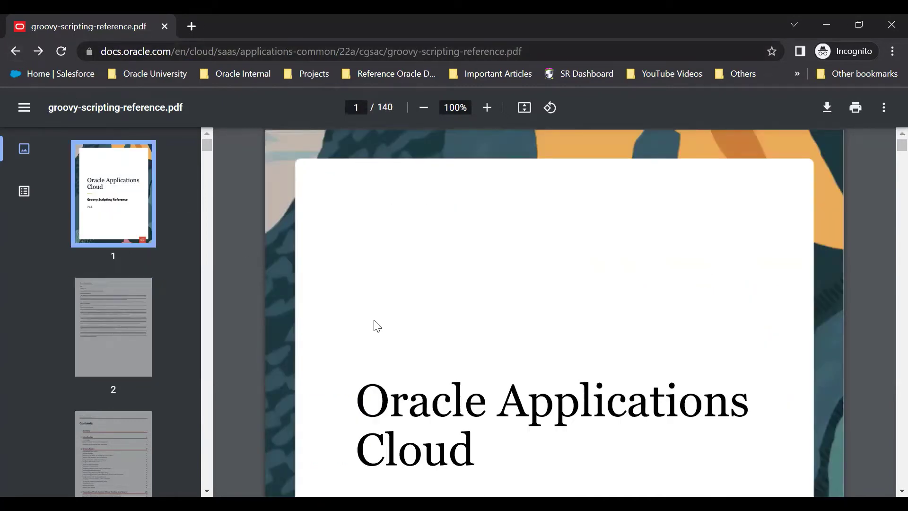
{"action": "left_click", "coordinate": [28, 52]}
{"action": "scroll", "coordinate": [259, 237], "scroll_direction": "down", "scroll_amount": 1}
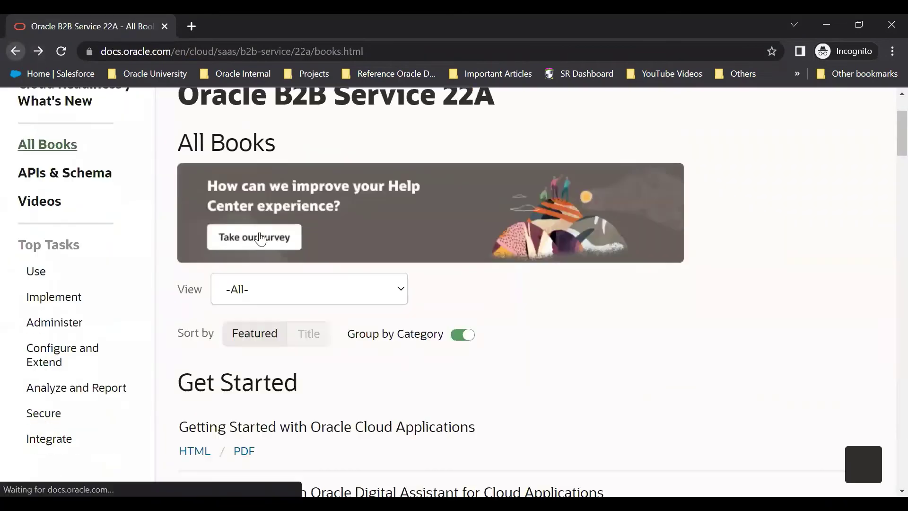
{"action": "scroll", "coordinate": [295, 268], "scroll_direction": "down", "scroll_amount": 3}
{"action": "scroll", "coordinate": [305, 268], "scroll_direction": "down", "scroll_amount": 3}
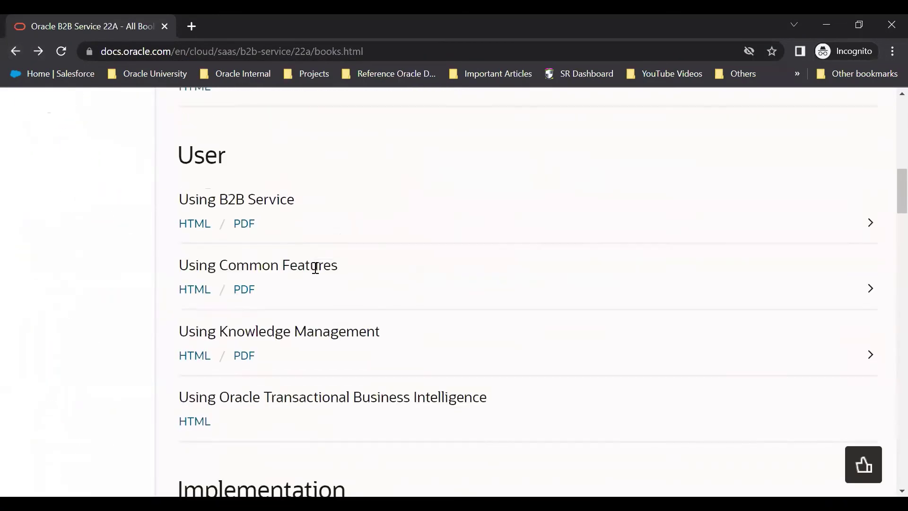
{"action": "scroll", "coordinate": [369, 242], "scroll_direction": "down", "scroll_amount": 4}
{"action": "scroll", "coordinate": [395, 219], "scroll_direction": "down", "scroll_amount": 5}
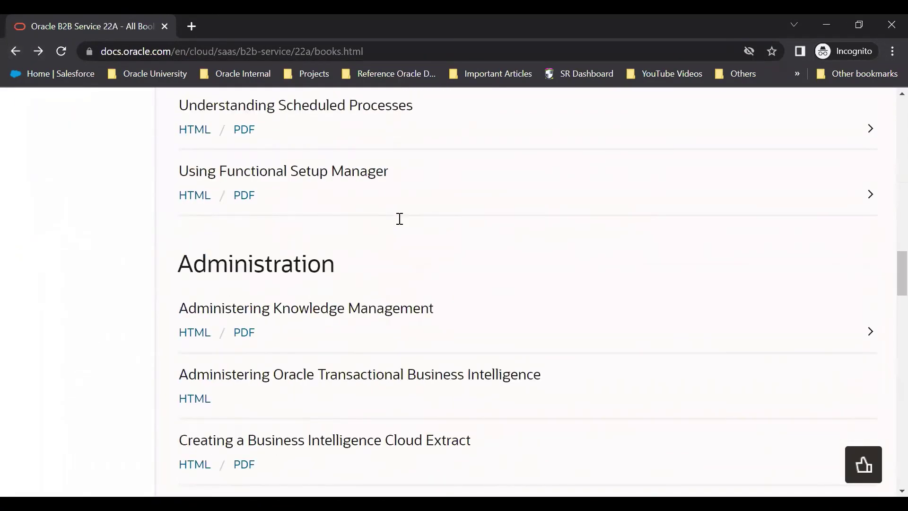
{"action": "scroll", "coordinate": [399, 219], "scroll_direction": "down", "scroll_amount": 5}
{"action": "scroll", "coordinate": [402, 230], "scroll_direction": "down", "scroll_amount": 5}
{"action": "scroll", "coordinate": [402, 231], "scroll_direction": "down", "scroll_amount": 5}
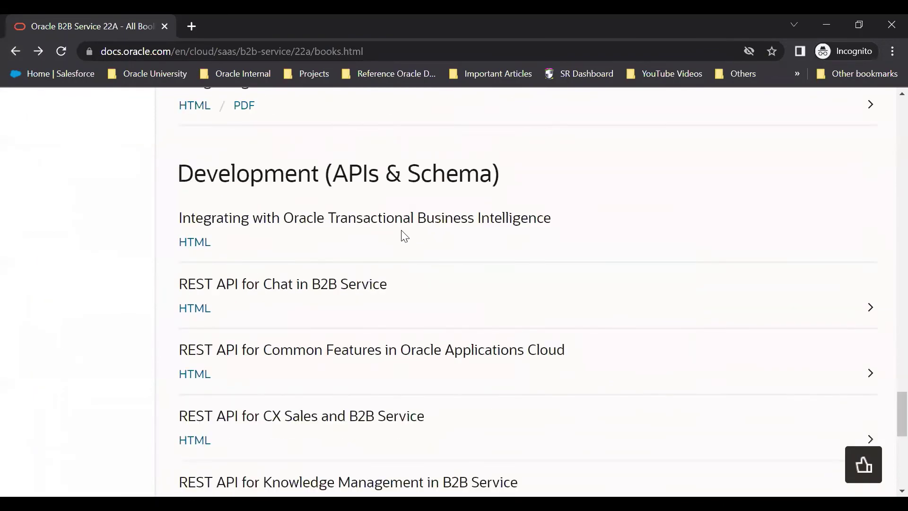
{"action": "scroll", "coordinate": [403, 236], "scroll_direction": "up", "scroll_amount": 3}
{"action": "scroll", "coordinate": [314, 265], "scroll_direction": "up", "scroll_amount": 1}
{"action": "scroll", "coordinate": [333, 272], "scroll_direction": "up", "scroll_amount": 1}
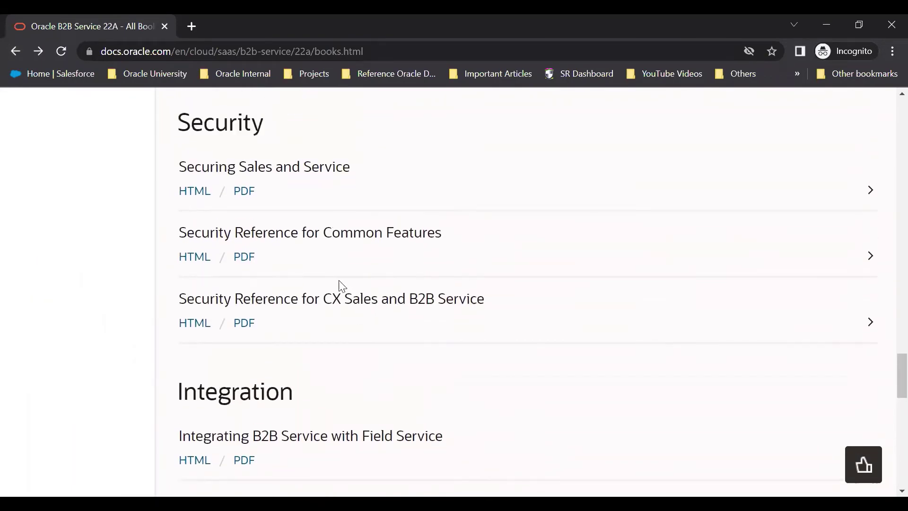
{"action": "double_click", "coordinate": [220, 127]}
{"action": "scroll", "coordinate": [354, 279], "scroll_direction": "down", "scroll_amount": 2}
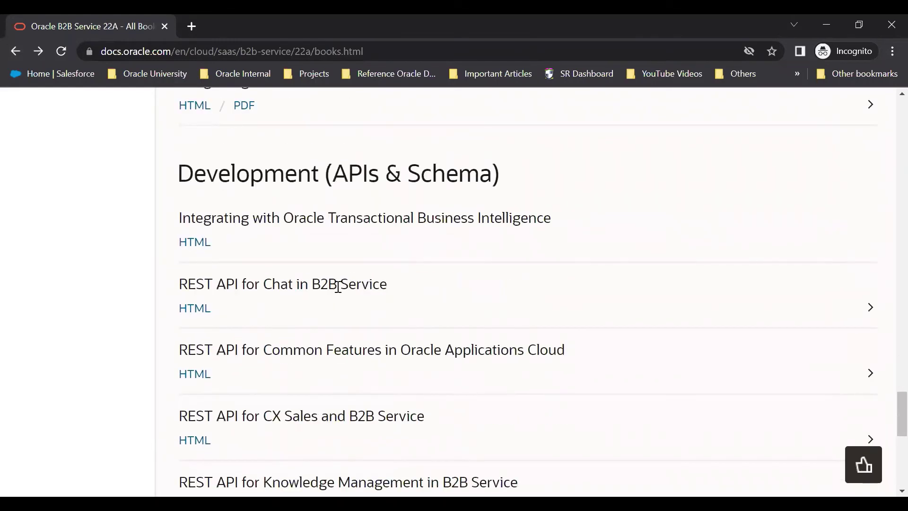
{"action": "scroll", "coordinate": [391, 282], "scroll_direction": "down", "scroll_amount": 1}
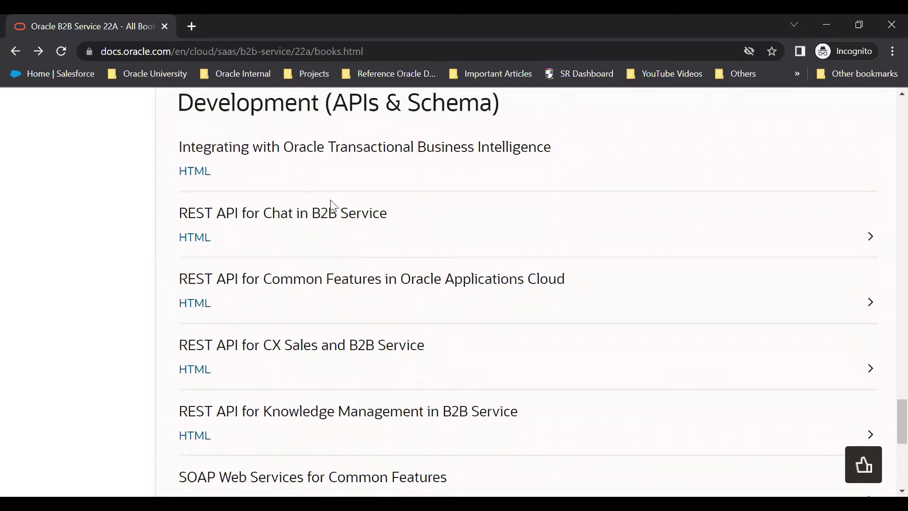
{"action": "scroll", "coordinate": [329, 277], "scroll_direction": "down", "scroll_amount": 2}
{"action": "scroll", "coordinate": [321, 243], "scroll_direction": "down", "scroll_amount": 3}
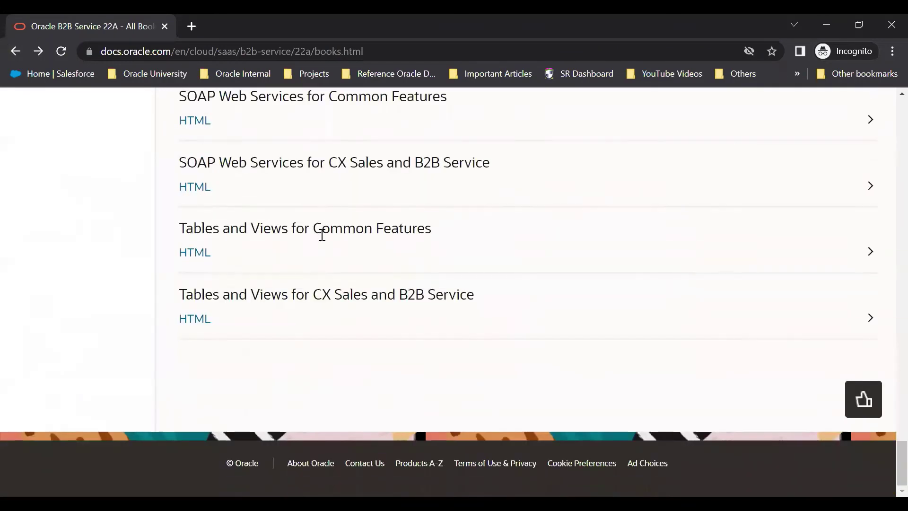
{"action": "scroll", "coordinate": [286, 295], "scroll_direction": "up", "scroll_amount": 3}
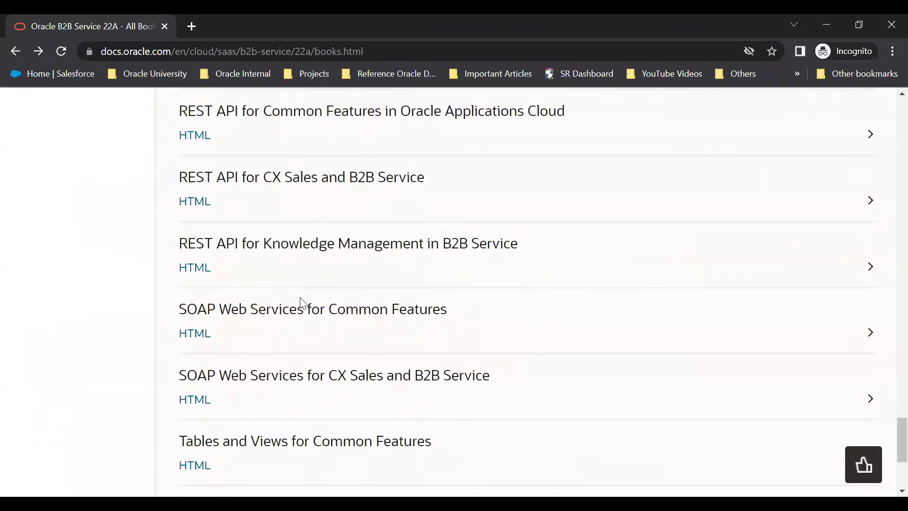
{"action": "scroll", "coordinate": [322, 233], "scroll_direction": "up", "scroll_amount": 1}
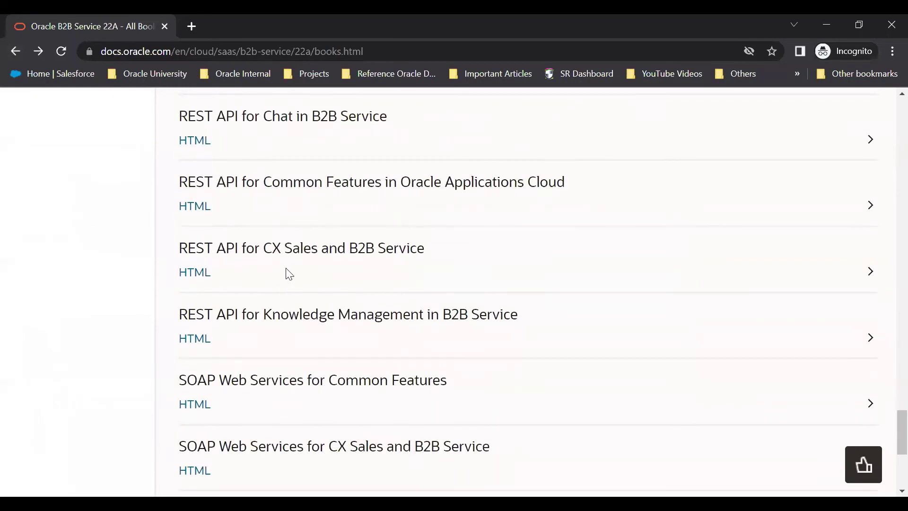
{"action": "scroll", "coordinate": [315, 269], "scroll_direction": "down", "scroll_amount": 3}
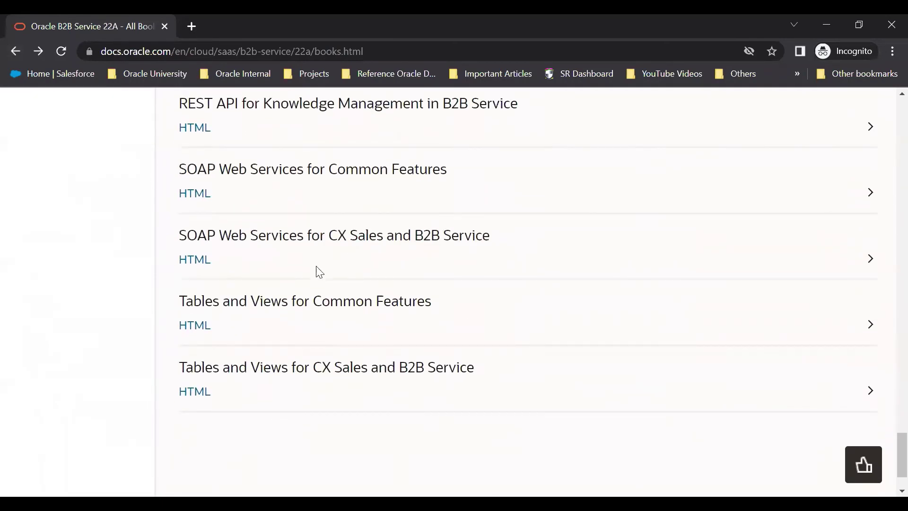
{"action": "scroll", "coordinate": [320, 259], "scroll_direction": "up", "scroll_amount": 2}
{"action": "scroll", "coordinate": [277, 257], "scroll_direction": "up", "scroll_amount": 4}
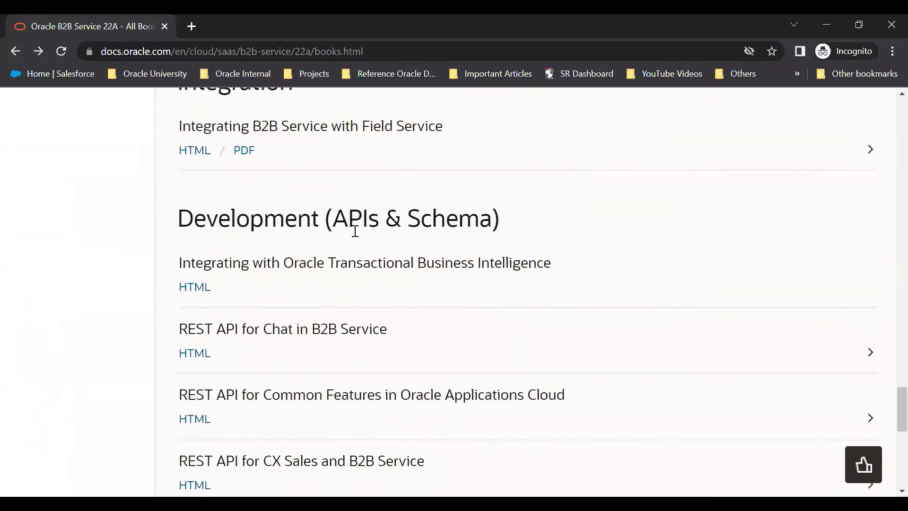
{"action": "scroll", "coordinate": [411, 245], "scroll_direction": "down", "scroll_amount": 2}
{"action": "scroll", "coordinate": [402, 228], "scroll_direction": "down", "scroll_amount": 1}
{"action": "scroll", "coordinate": [371, 368], "scroll_direction": "down", "scroll_amount": 2}
{"action": "scroll", "coordinate": [298, 372], "scroll_direction": "down", "scroll_amount": 2}
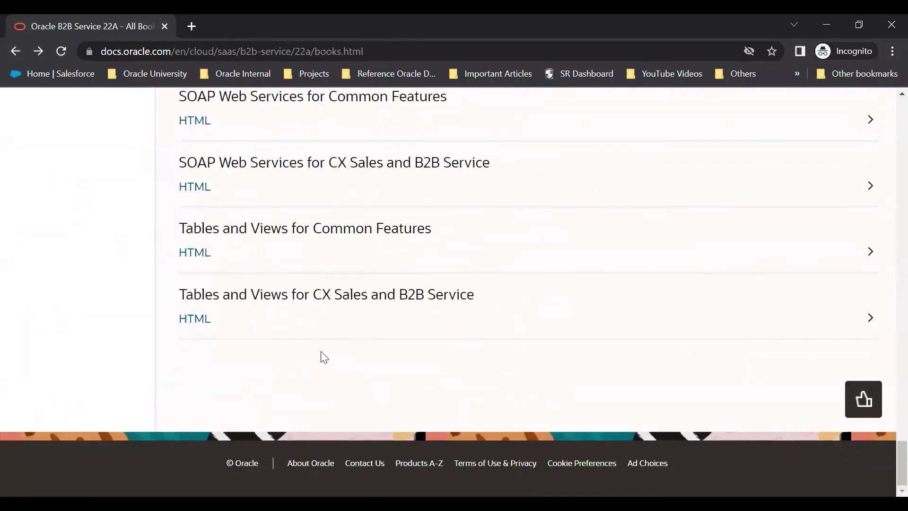
Open Tables and Views for CX Sales and B2B Service in a new tab and switch to it.
{"action": "right_click", "coordinate": [195, 323]}
{"action": "left_click", "coordinate": [234, 328]}
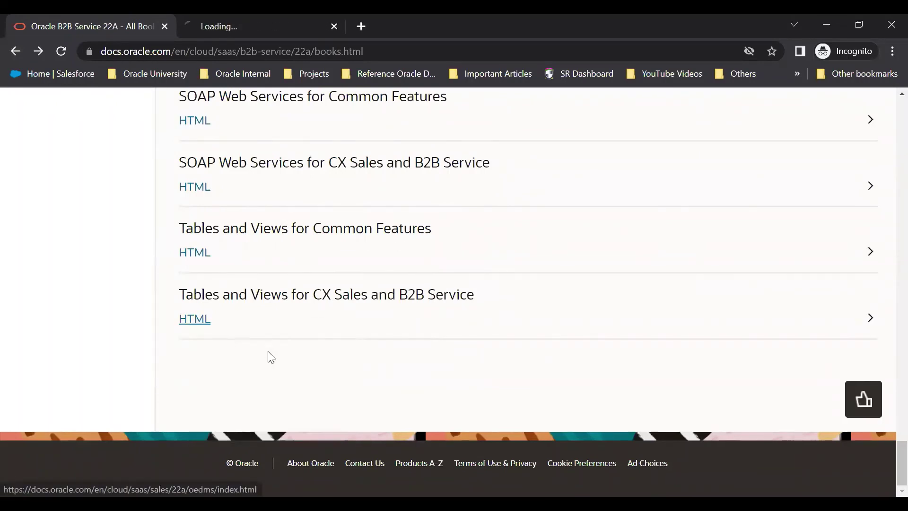
{"action": "left_click", "coordinate": [251, 17]}
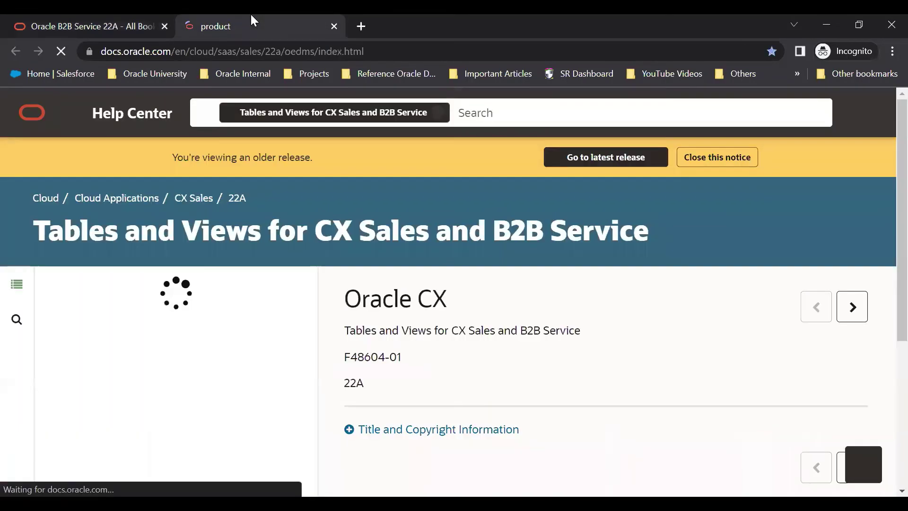
{"action": "scroll", "coordinate": [417, 216], "scroll_direction": "down", "scroll_amount": 2}
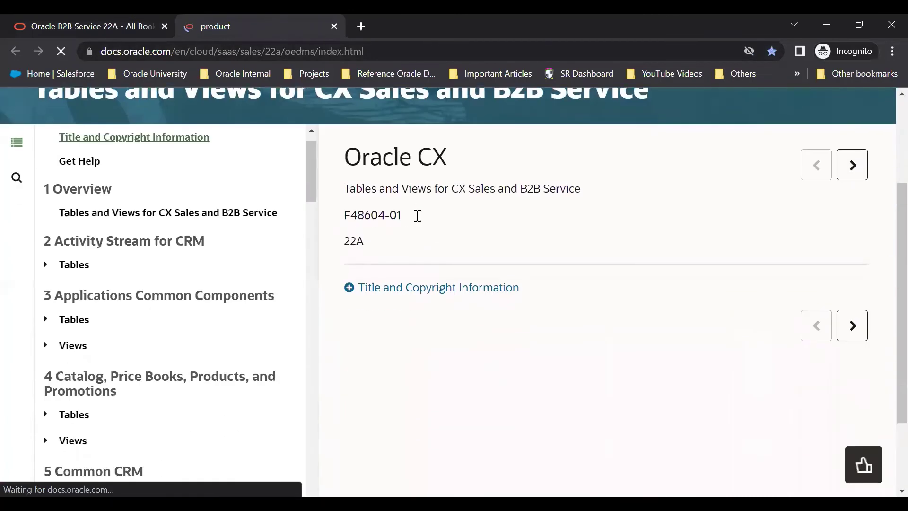
{"action": "scroll", "coordinate": [411, 224], "scroll_direction": "up", "scroll_amount": 1}
{"action": "scroll", "coordinate": [432, 229], "scroll_direction": "up", "scroll_amount": 1}
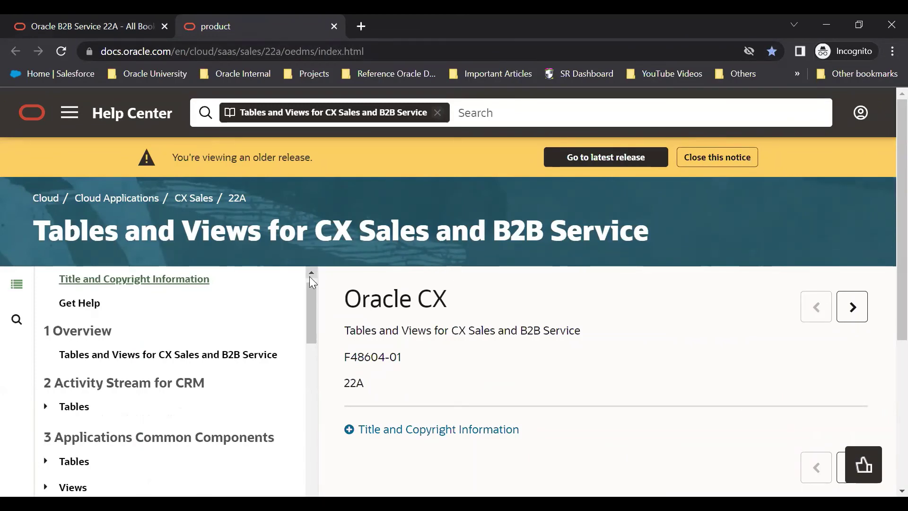
{"action": "scroll", "coordinate": [135, 375], "scroll_direction": "down", "scroll_amount": 3}
{"action": "scroll", "coordinate": [133, 373], "scroll_direction": "down", "scroll_amount": 3}
{"action": "scroll", "coordinate": [135, 354], "scroll_direction": "up", "scroll_amount": 5}
{"action": "scroll", "coordinate": [242, 234], "scroll_direction": "down", "scroll_amount": 1}
{"action": "scroll", "coordinate": [79, 251], "scroll_direction": "down", "scroll_amount": 3}
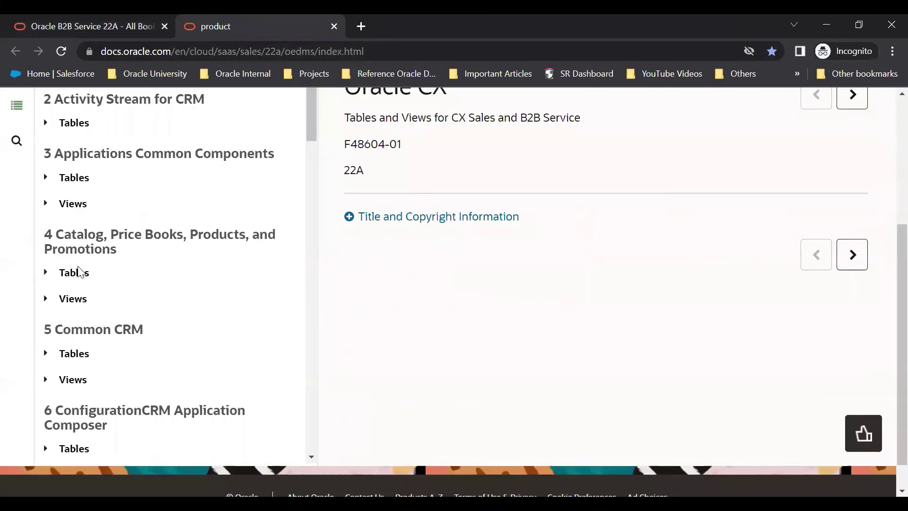
Expand the Catalog, Price Books, Products, and Promotions tables and view QSC_PROD_GRP_ATTR_TL.
{"action": "left_click", "coordinate": [47, 272]}
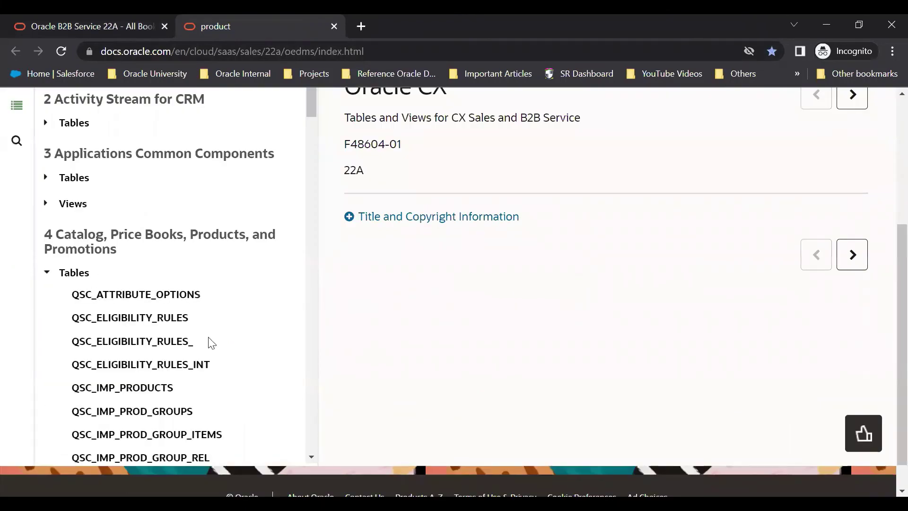
{"action": "scroll", "coordinate": [117, 289], "scroll_direction": "down", "scroll_amount": 1}
{"action": "scroll", "coordinate": [117, 289], "scroll_direction": "down", "scroll_amount": 2}
{"action": "scroll", "coordinate": [117, 289], "scroll_direction": "down", "scroll_amount": 1}
{"action": "scroll", "coordinate": [117, 290], "scroll_direction": "down", "scroll_amount": 3}
{"action": "scroll", "coordinate": [118, 290], "scroll_direction": "down", "scroll_amount": 2}
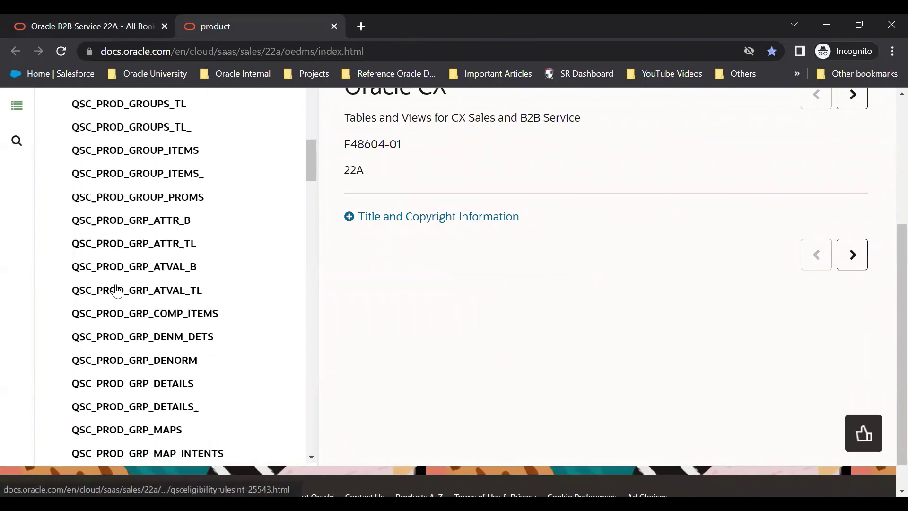
{"action": "left_click", "coordinate": [116, 290]}
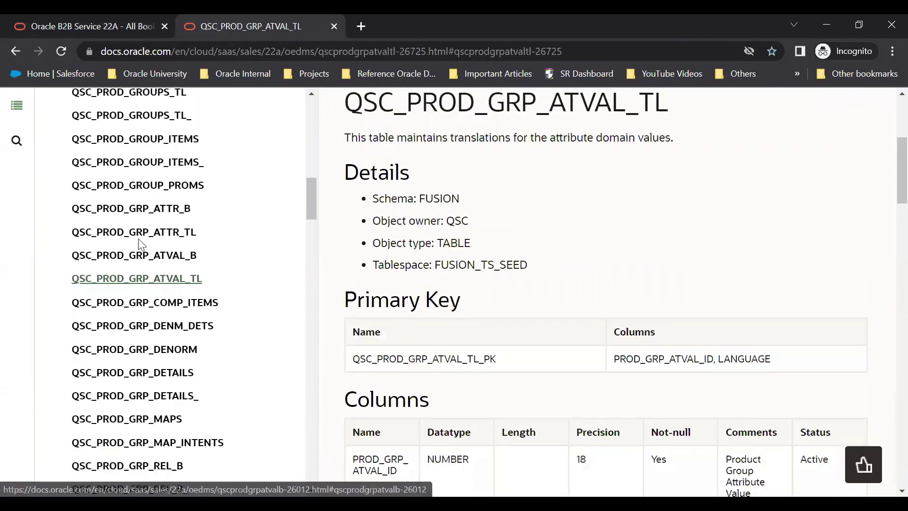
{"action": "left_click", "coordinate": [139, 233]}
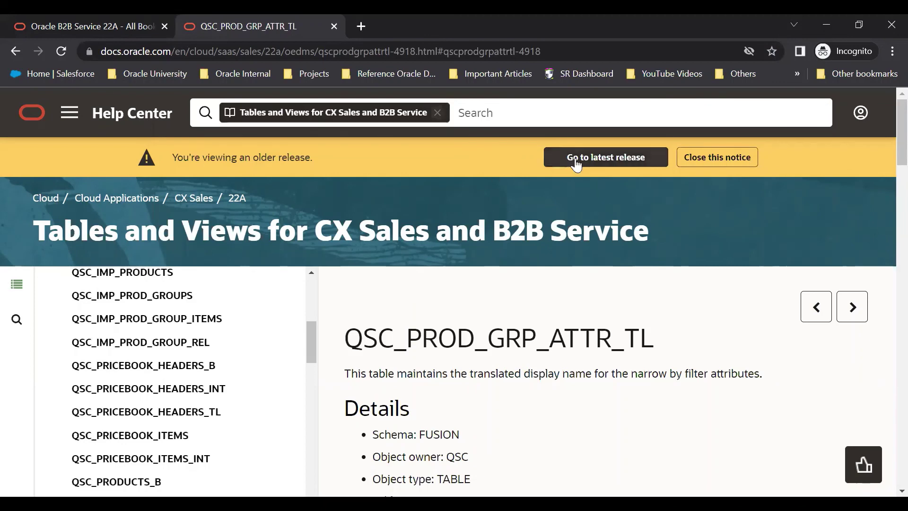
Use Go to latest release in the older-release notice to load the 22B edition.
{"action": "left_click", "coordinate": [620, 161]}
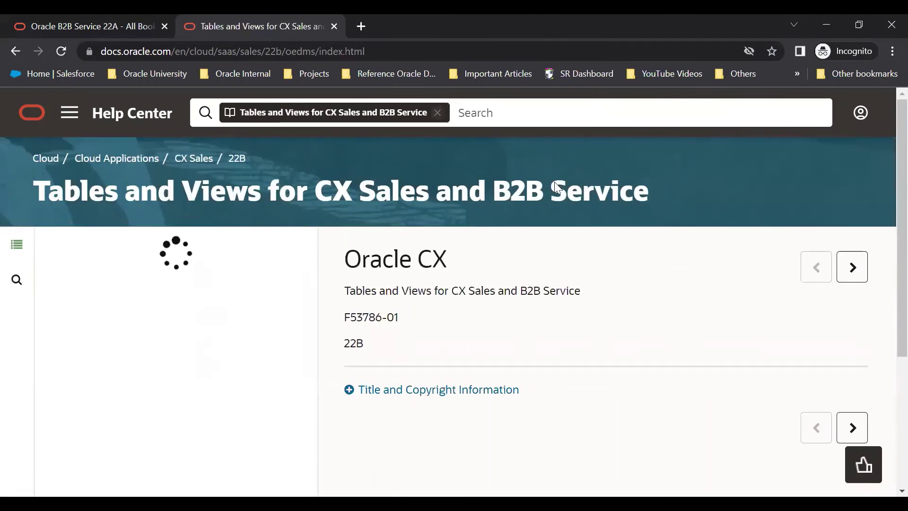